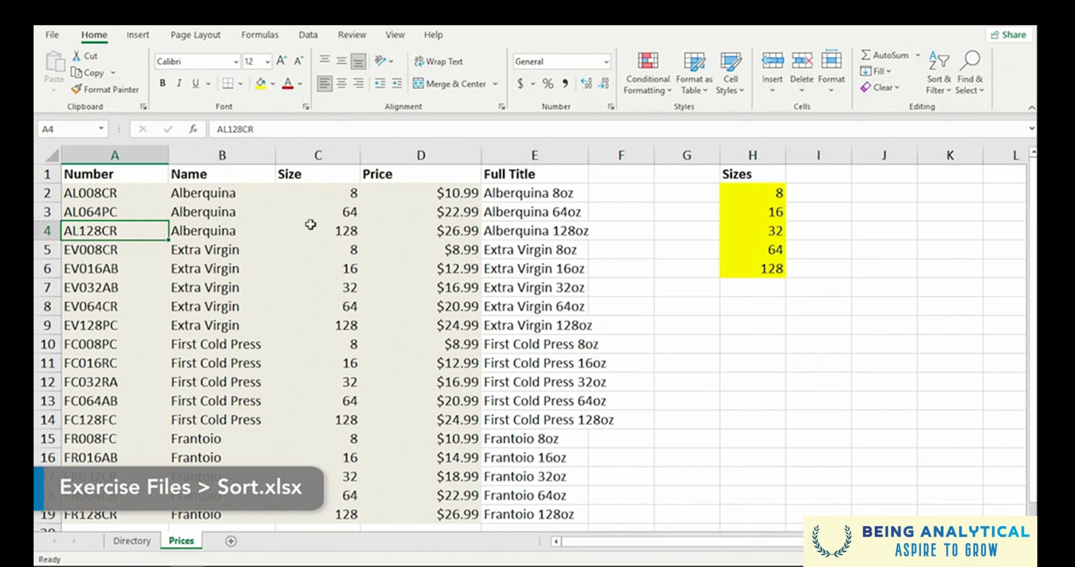
click(328, 205)
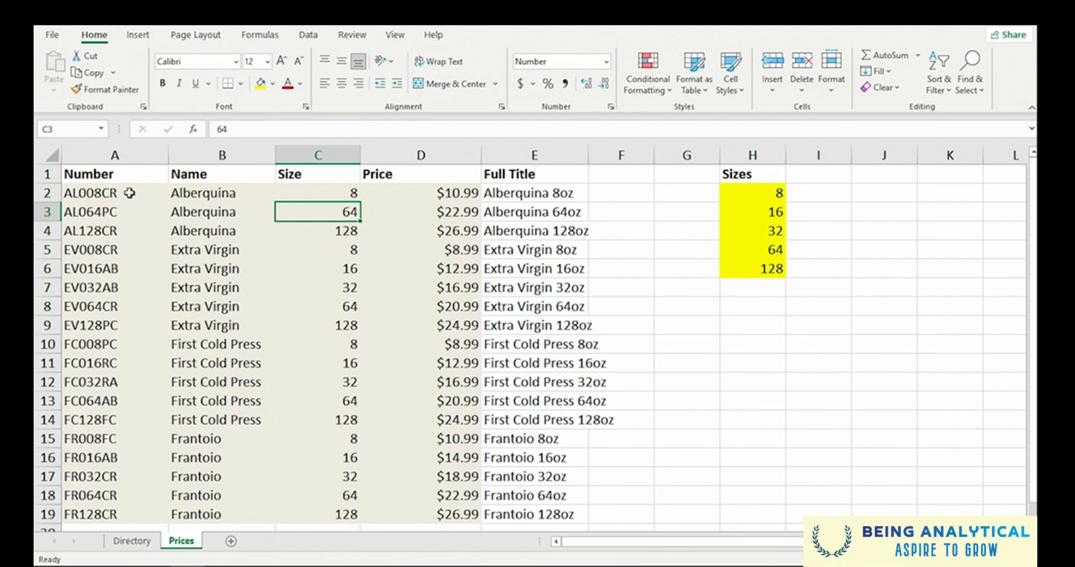
drag(125, 194, 538, 382)
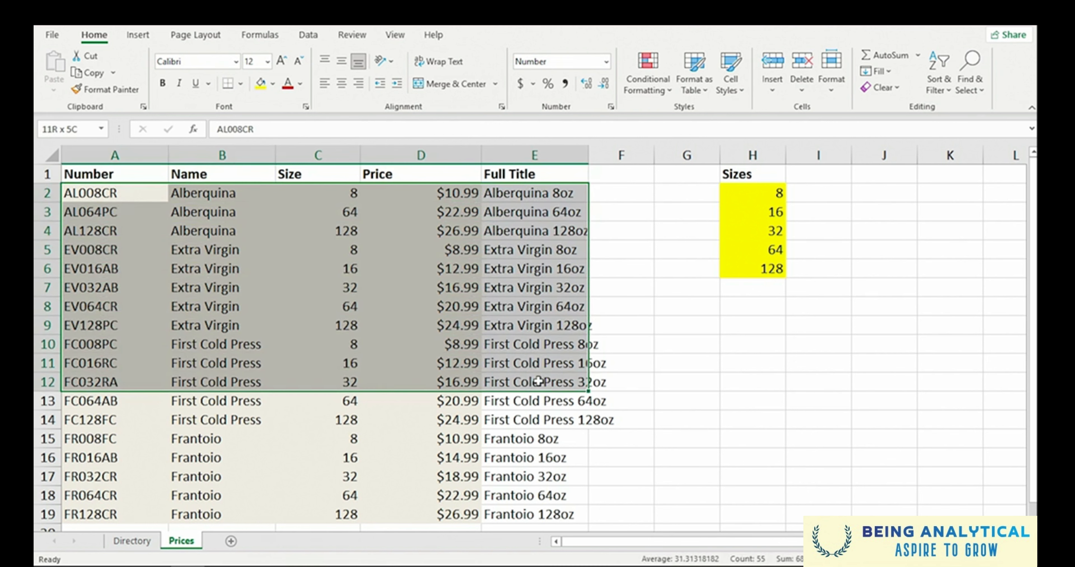
click(688, 247)
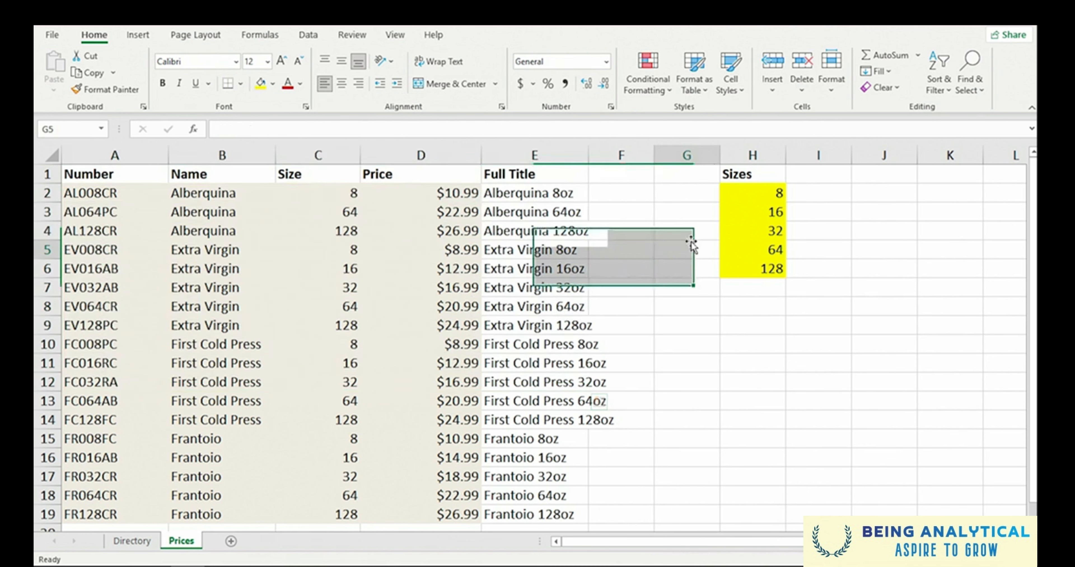
click(700, 153)
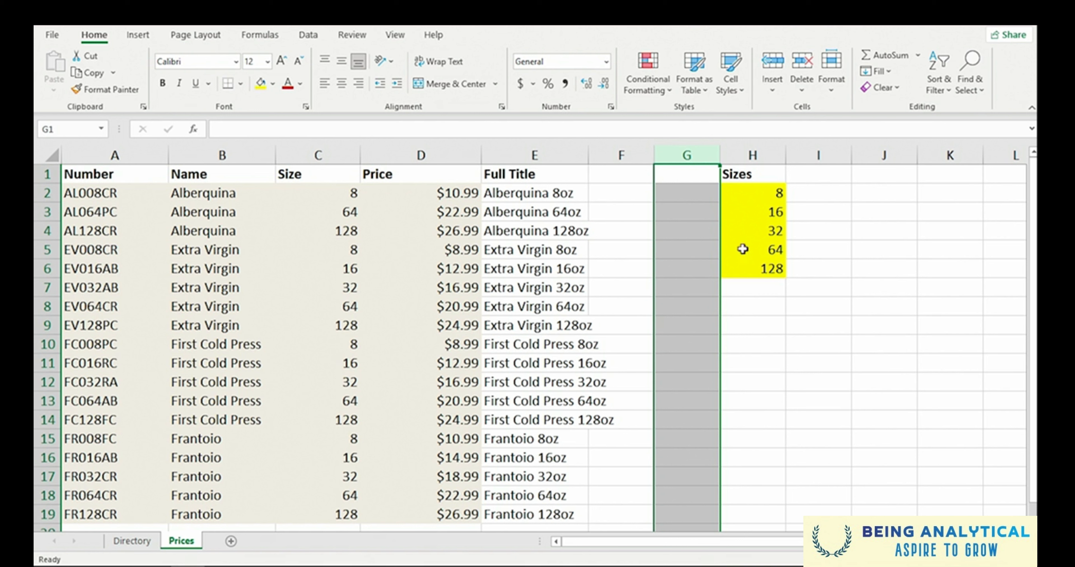
click(695, 260)
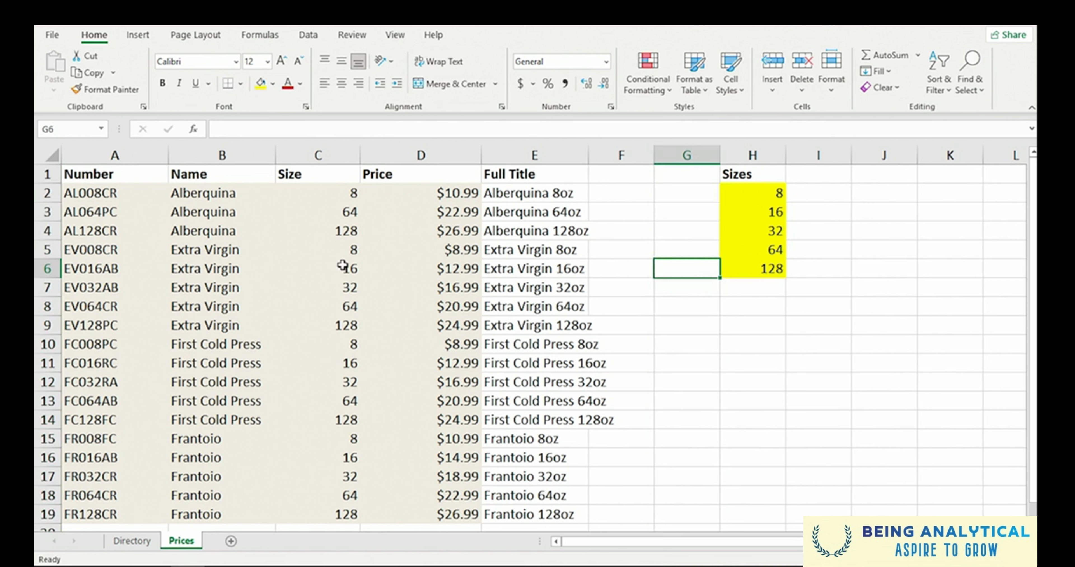
Sort the price list by the Size column from smallest to largest
click(338, 227)
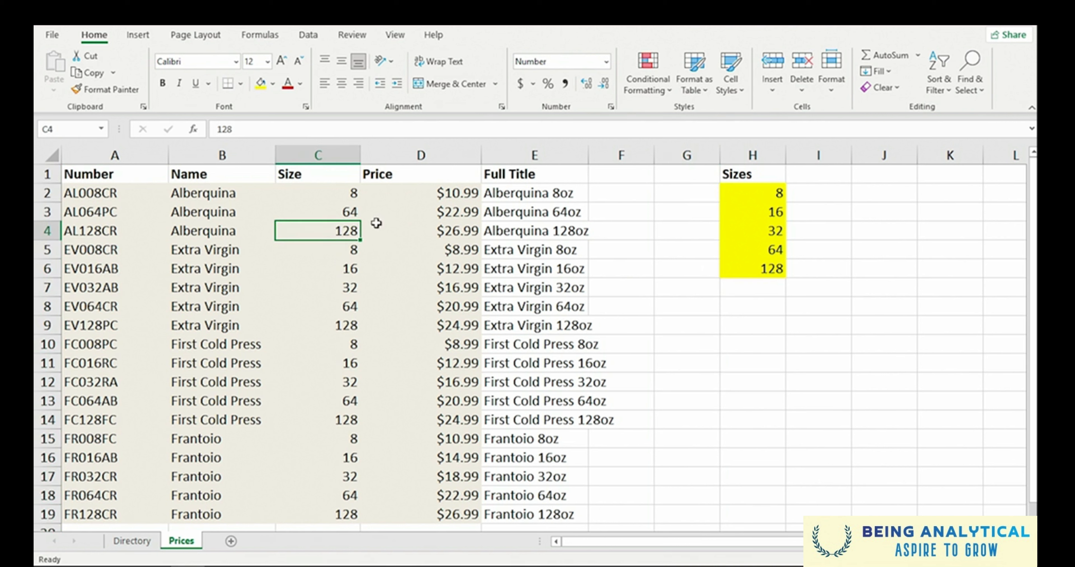
click(934, 71)
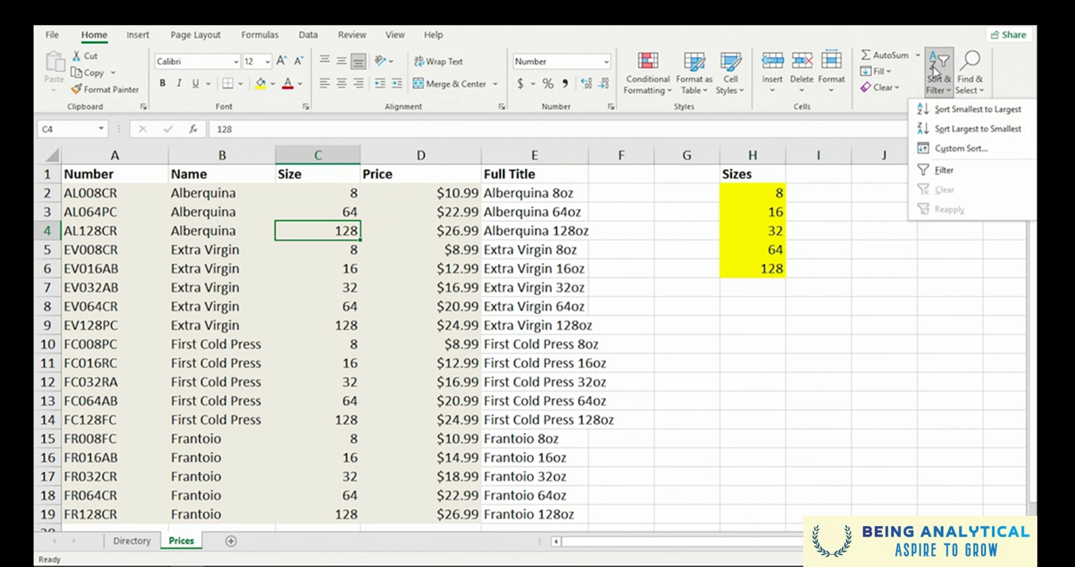
click(943, 109)
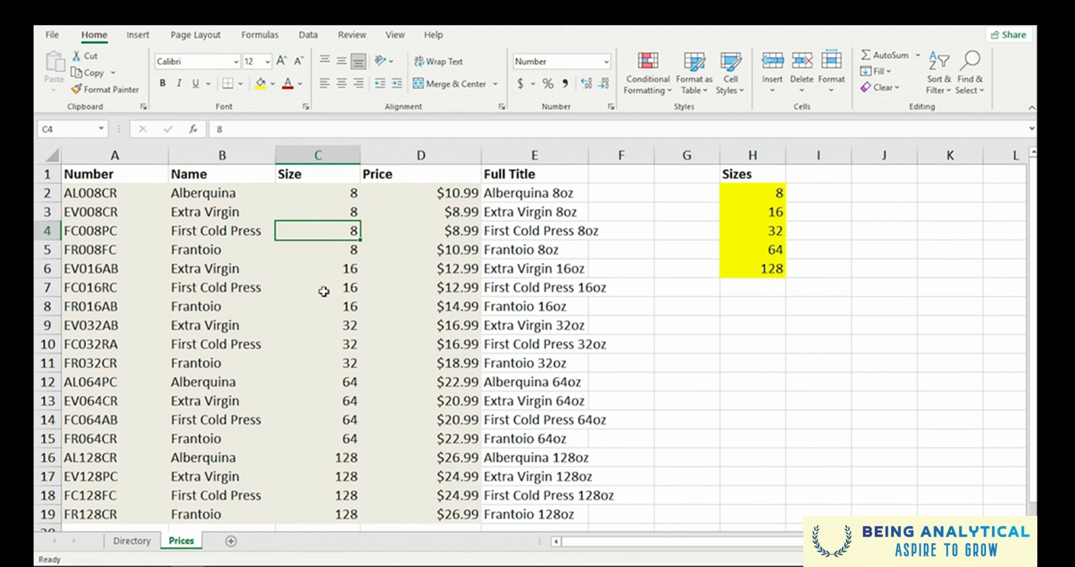
Sort the price list by the Name column from A to Z
click(207, 216)
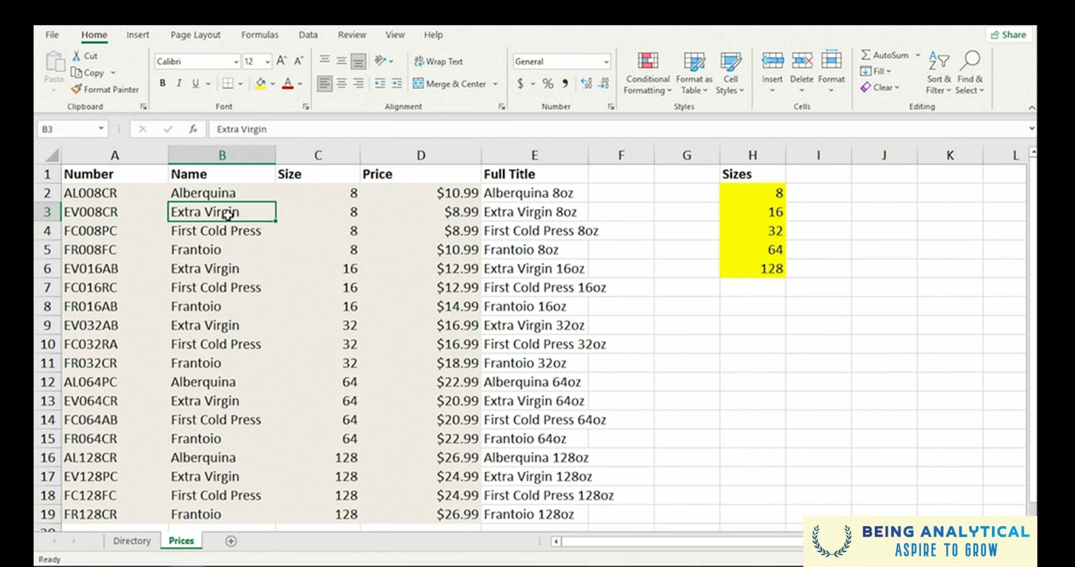
click(940, 55)
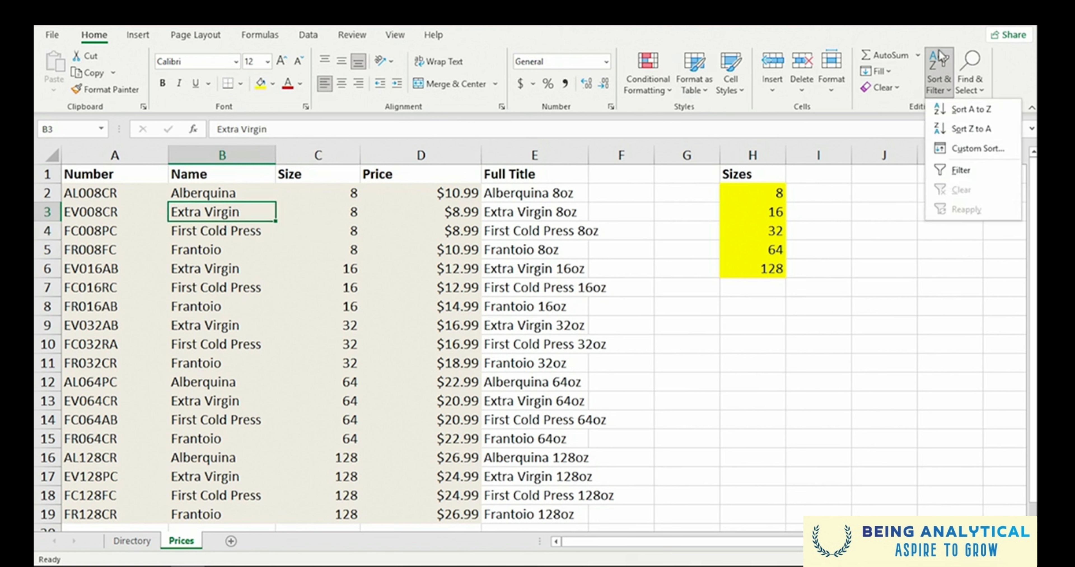
click(969, 115)
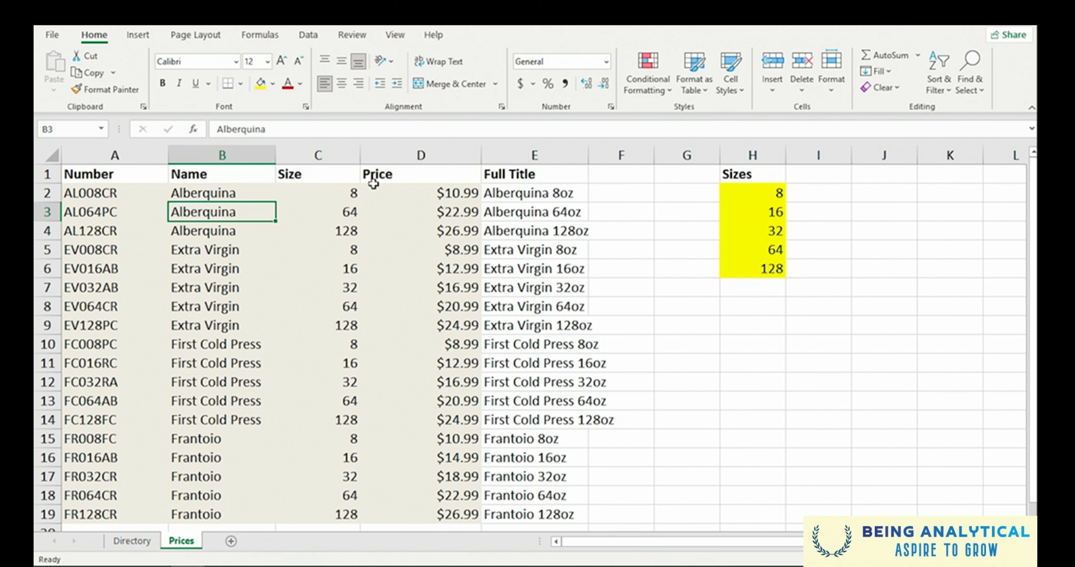
Turn on filtering for the header row of the price list
click(319, 194)
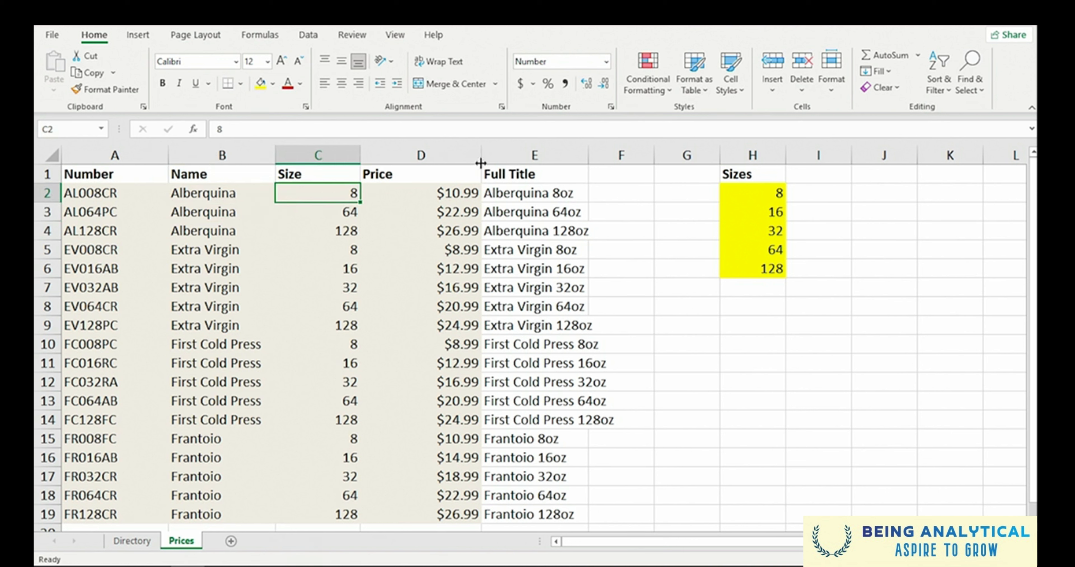
click(942, 69)
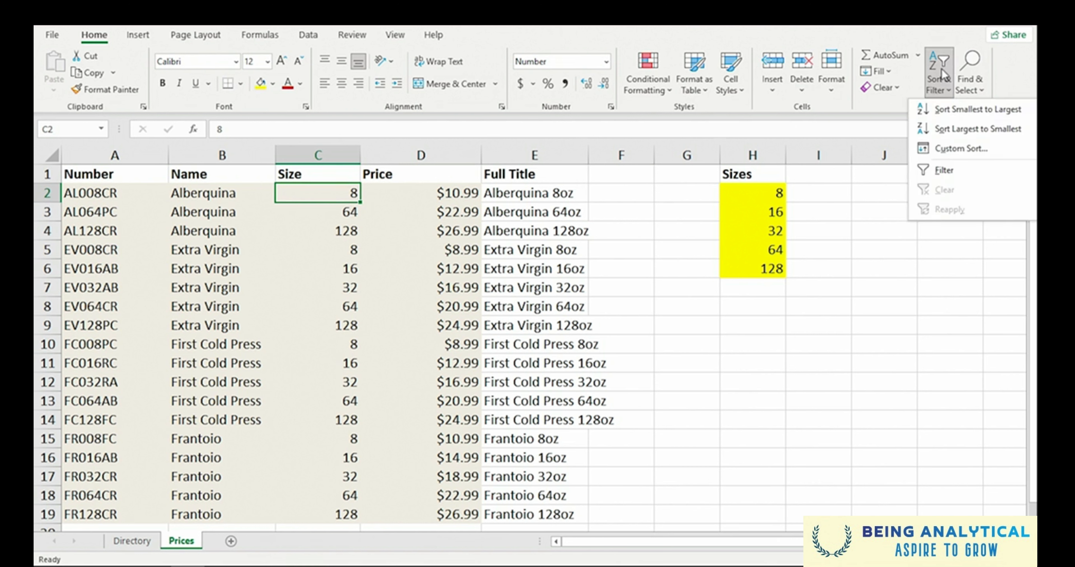
click(951, 168)
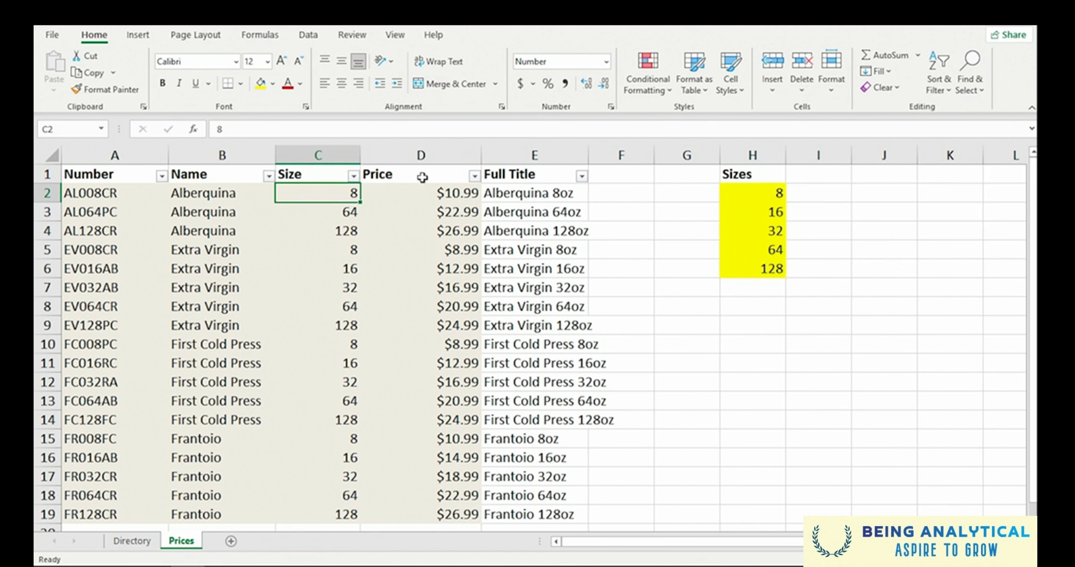
Filter the Size column to show only the rows with size 8
click(354, 177)
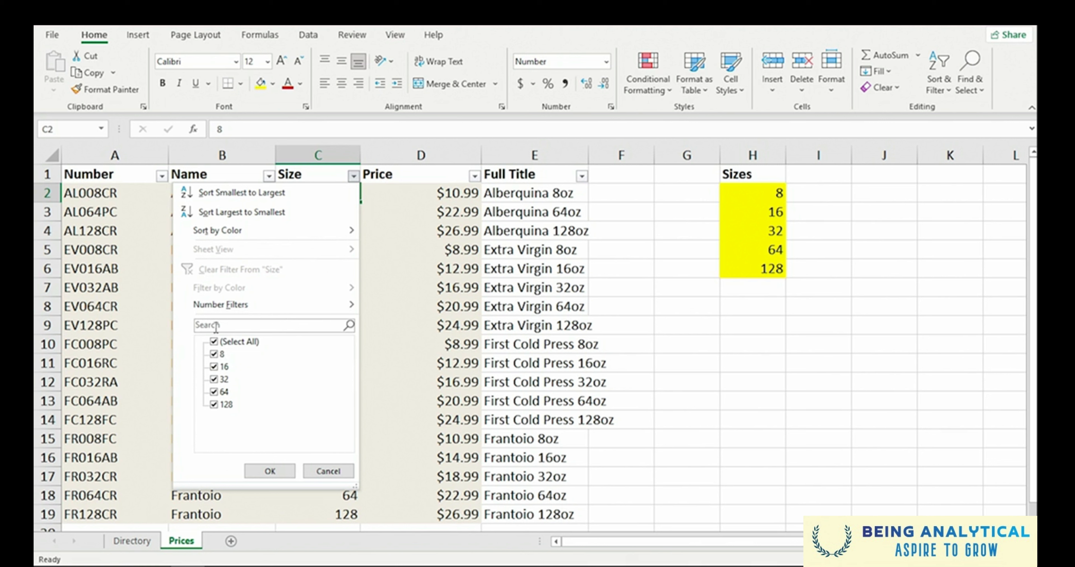
click(214, 342)
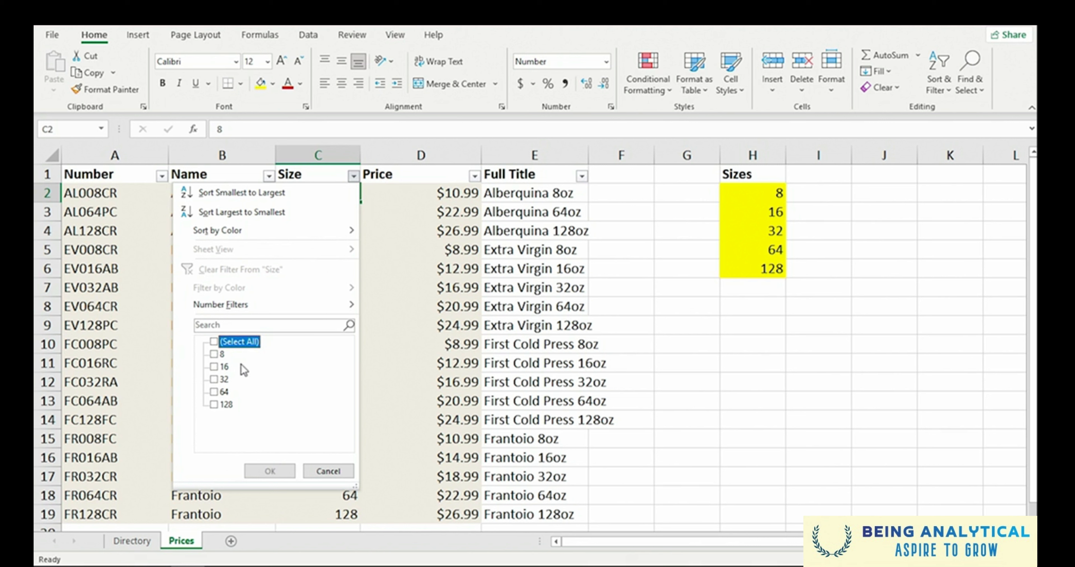
click(214, 354)
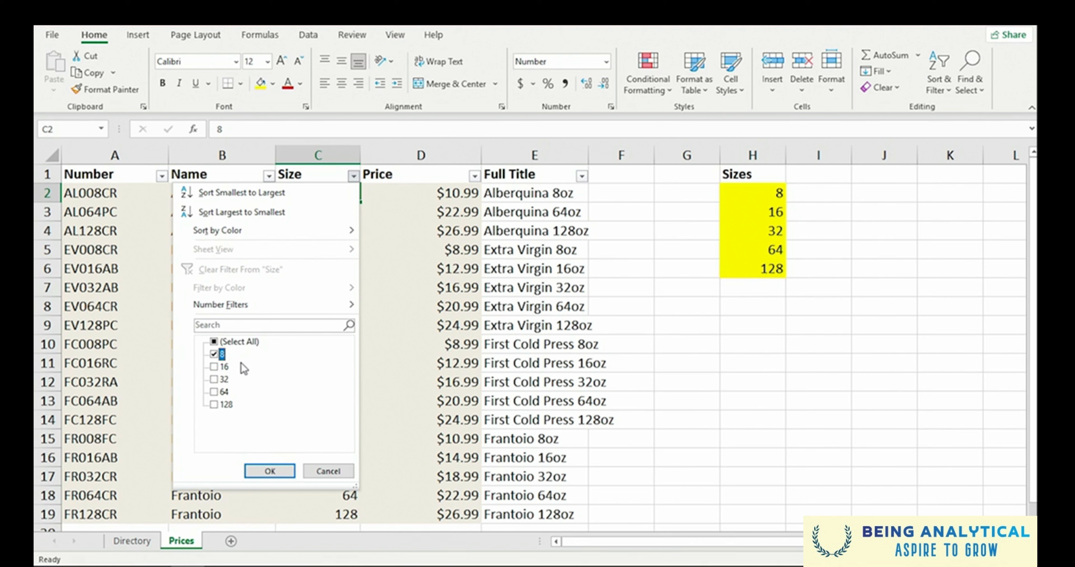
click(269, 474)
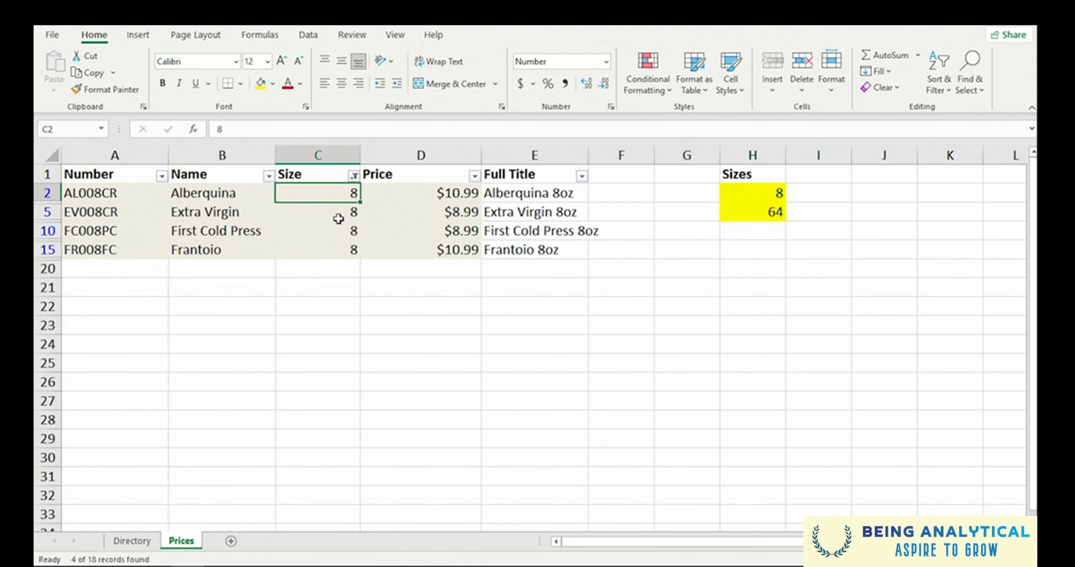
Change the Size filter to show only the rows with size 32
click(354, 176)
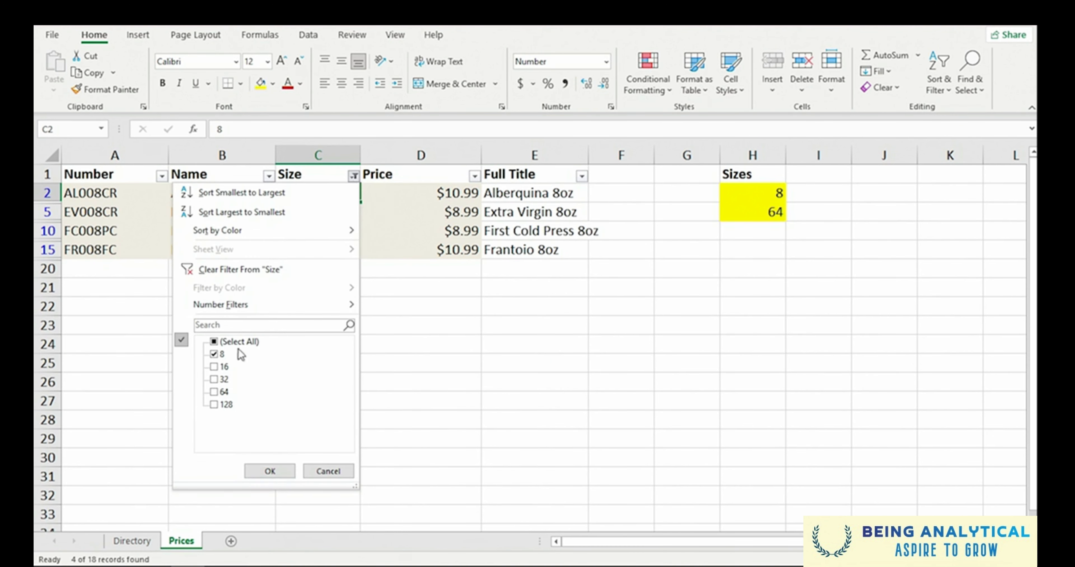
click(214, 379)
click(214, 354)
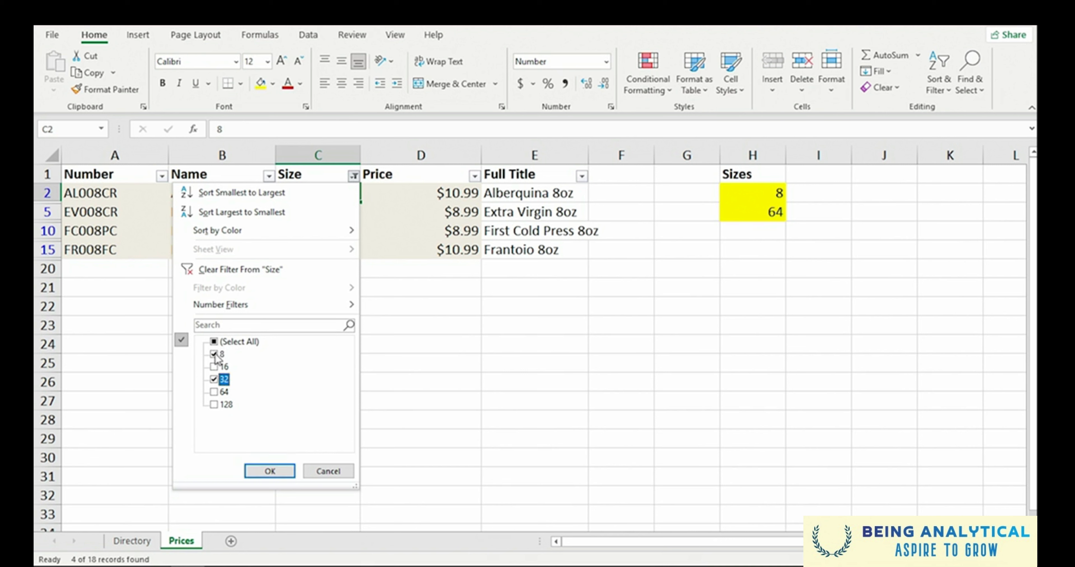
key(Return)
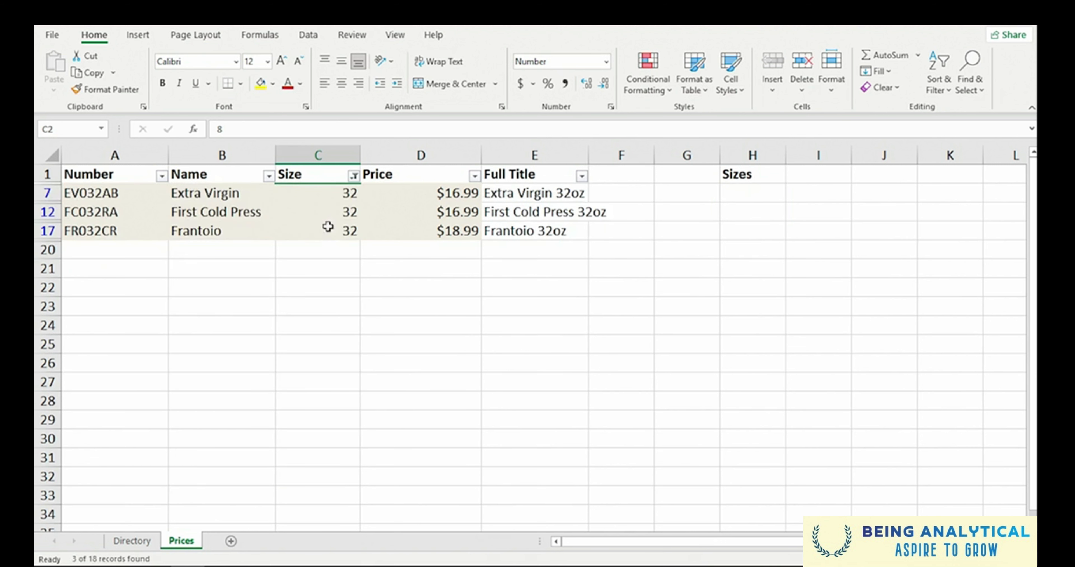
Add size 8 to the Size filter so that it includes both 8 and 32
click(355, 179)
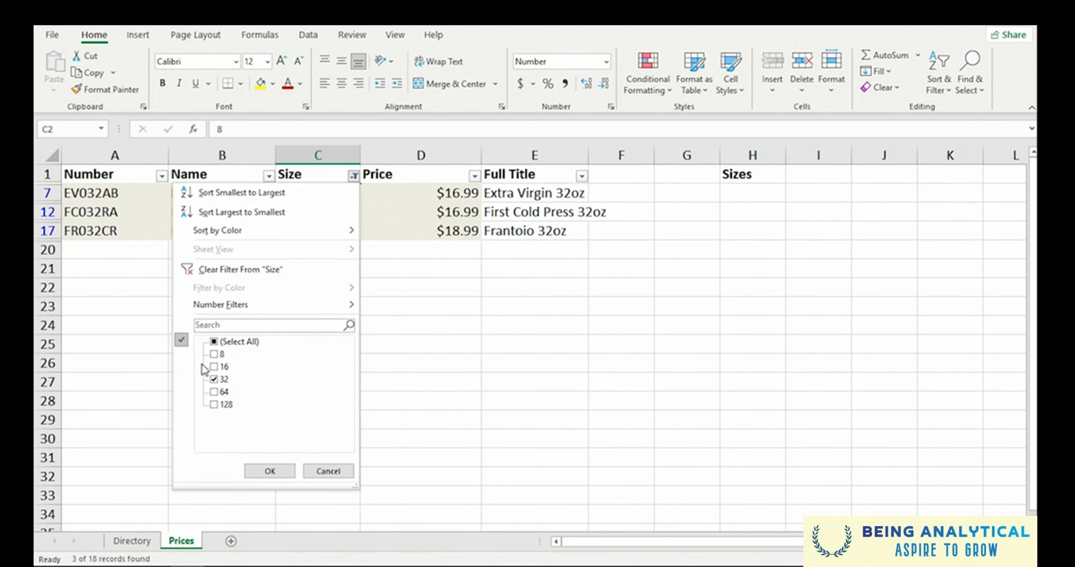
click(214, 355)
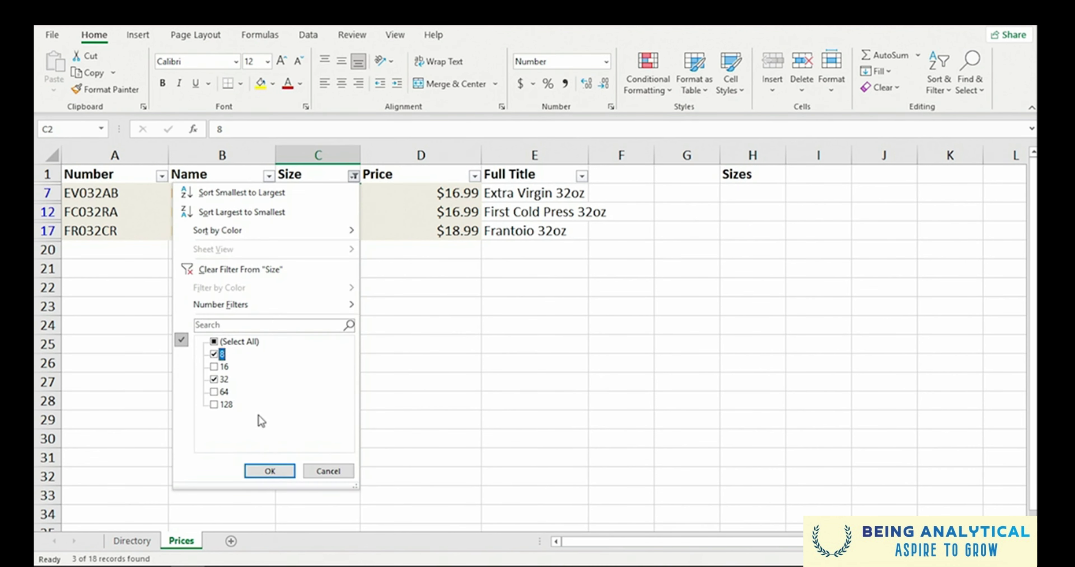
click(269, 471)
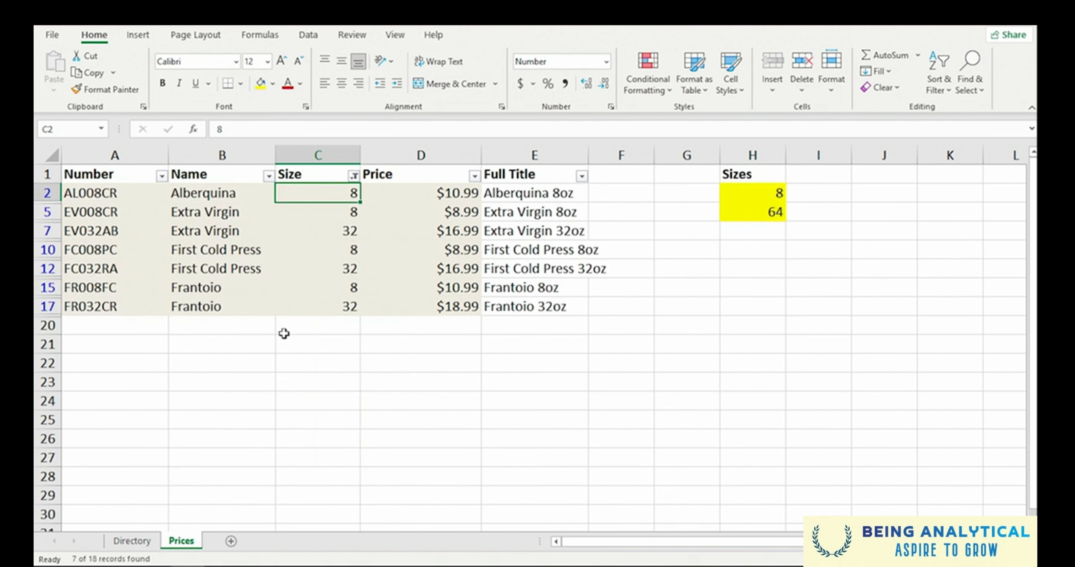
Select all sizes again in the Size filter and turn off filtering for the price list
click(355, 177)
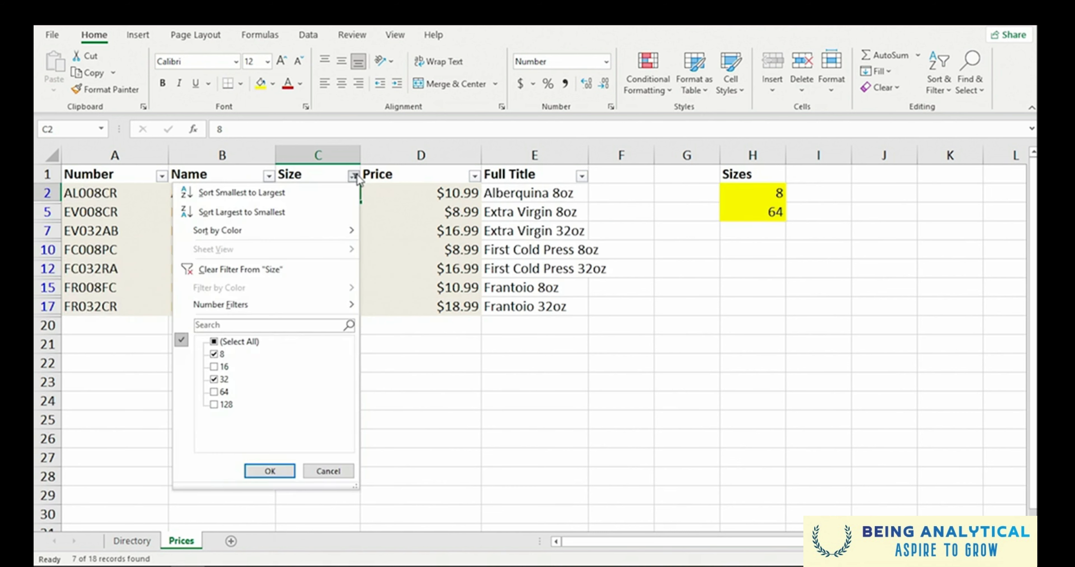
click(215, 343)
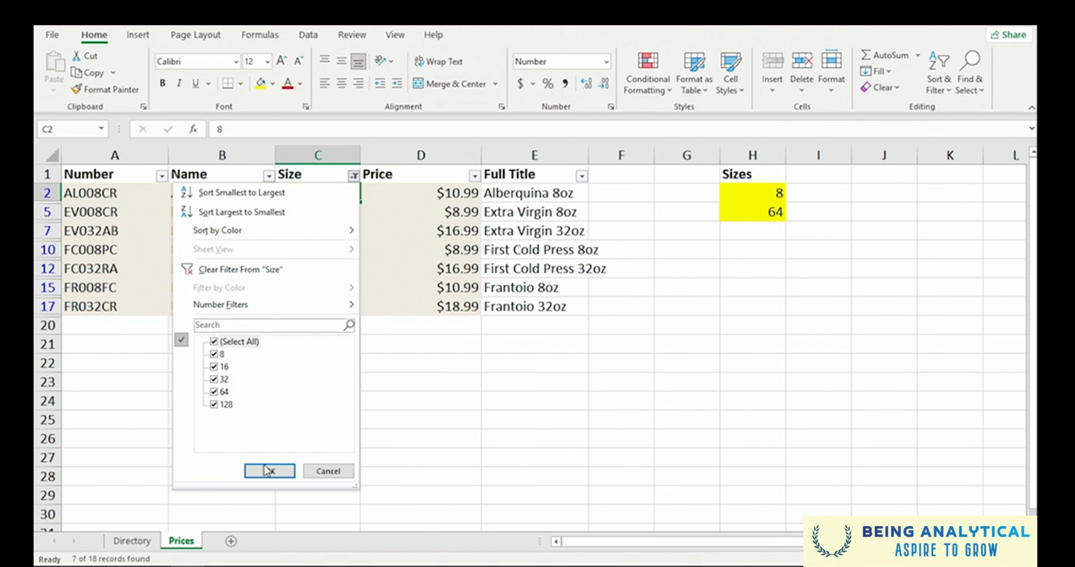
click(276, 475)
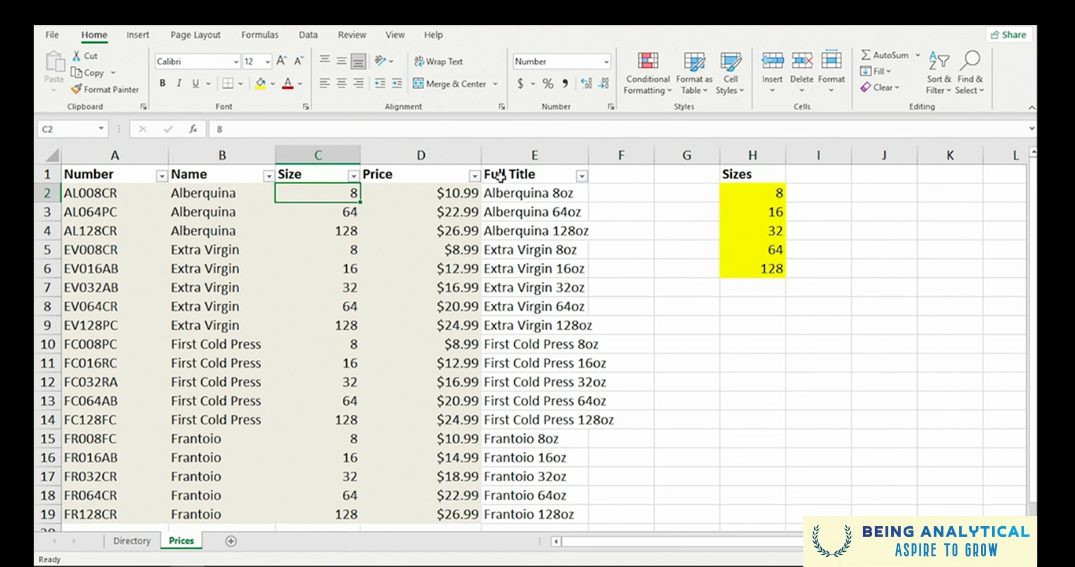
click(930, 91)
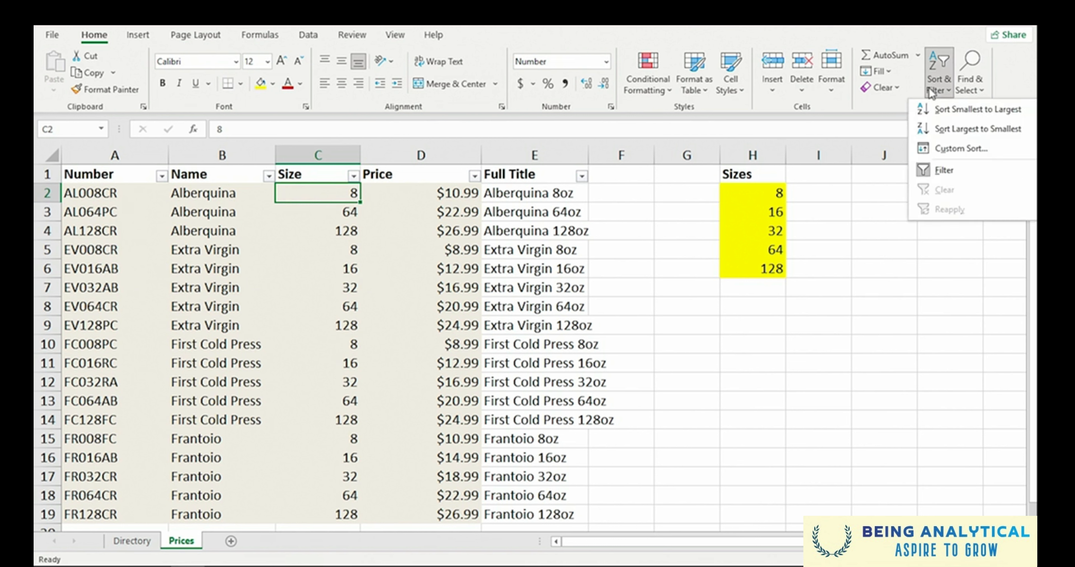
click(939, 173)
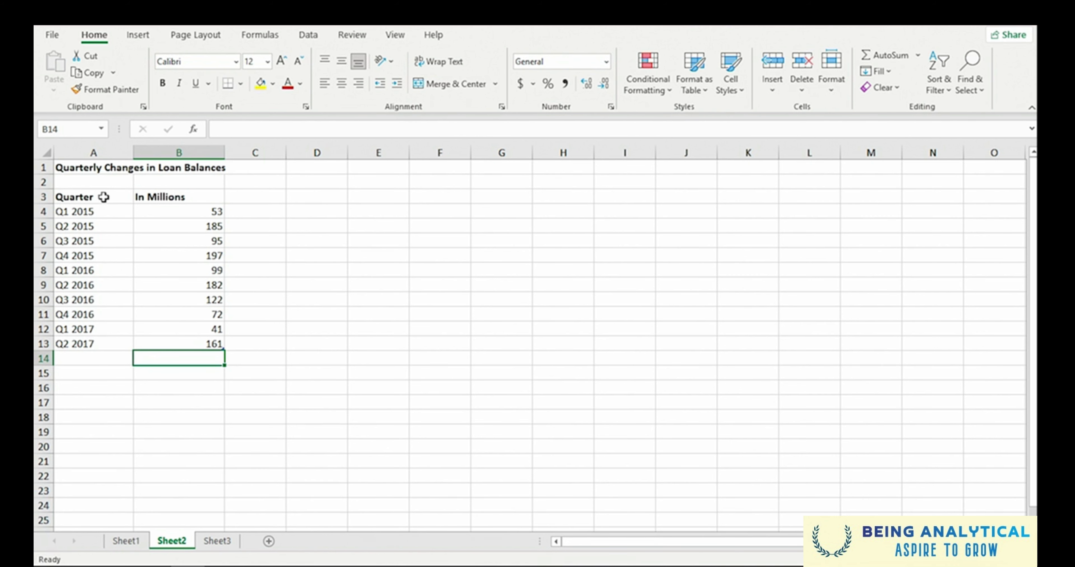
Insert a recommended Funnel chart from the quarterly loan balance data in A3:B13
drag(103, 196, 174, 343)
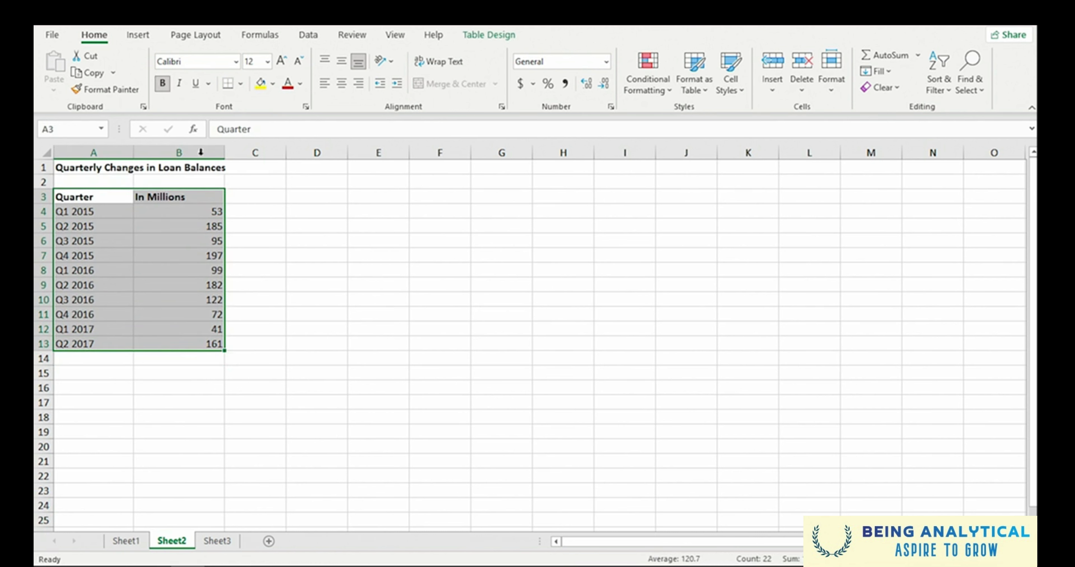
click(137, 36)
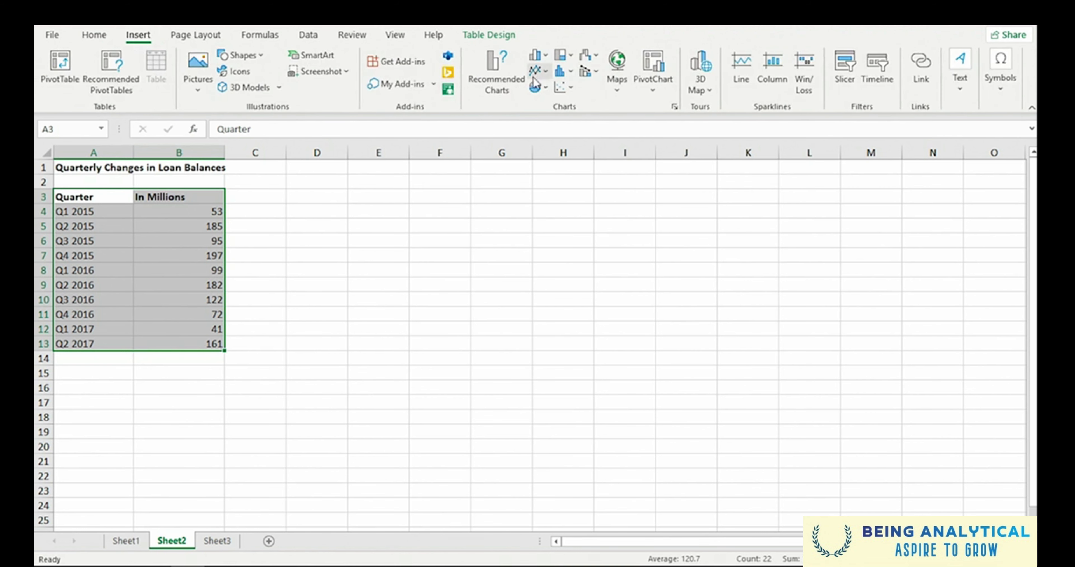
click(487, 64)
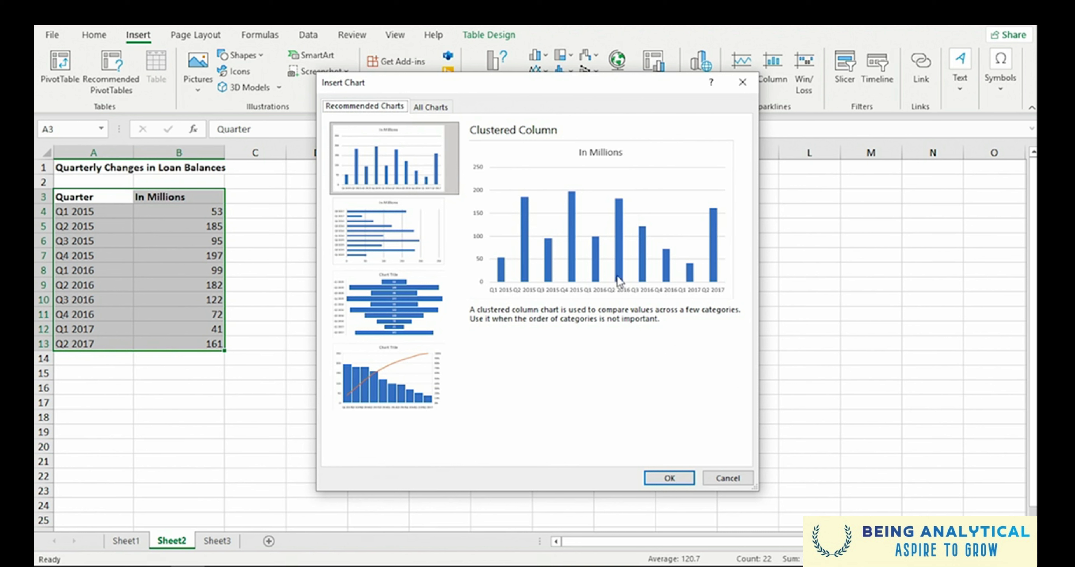
click(378, 247)
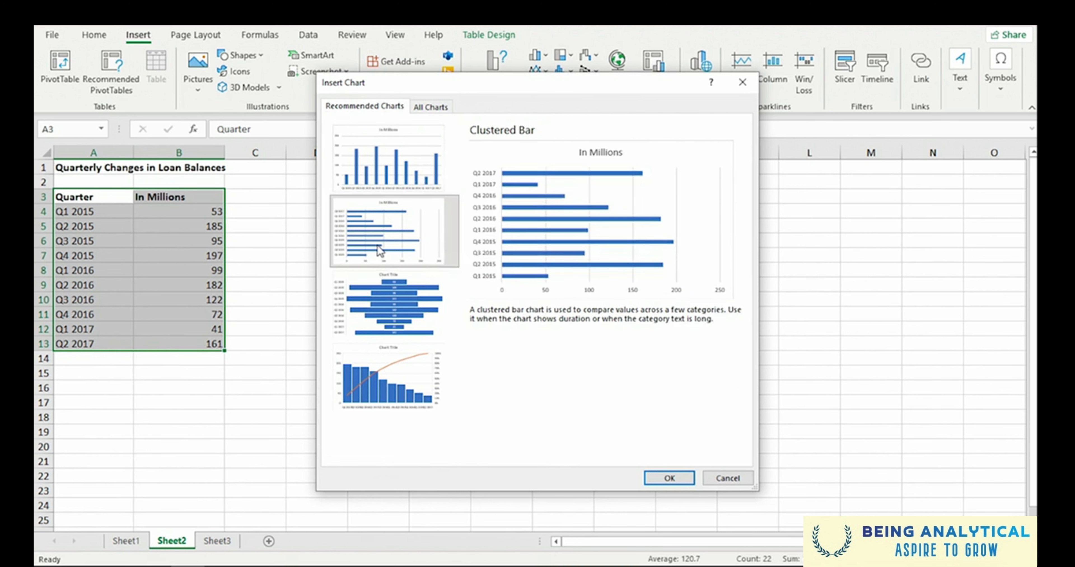
click(391, 325)
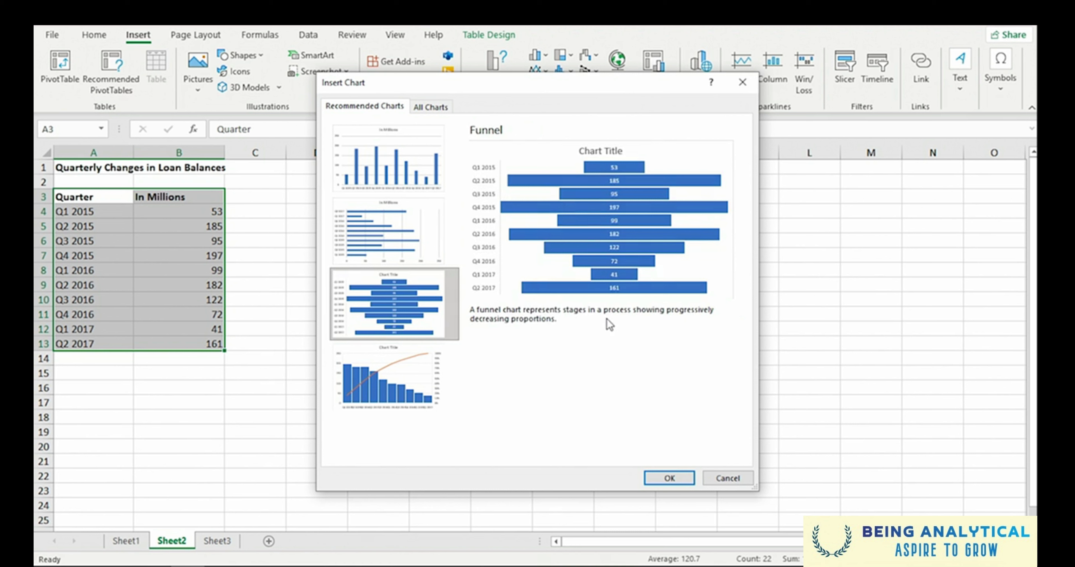
click(669, 480)
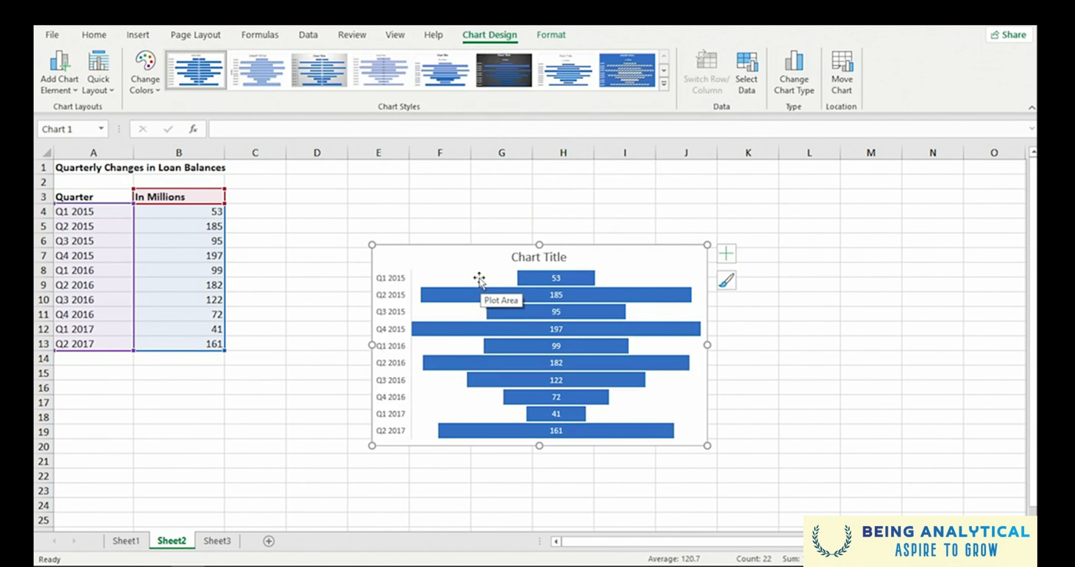
Move the funnel chart up beside the loan balance data and enlarge it to cover about D2:J20
click(462, 271)
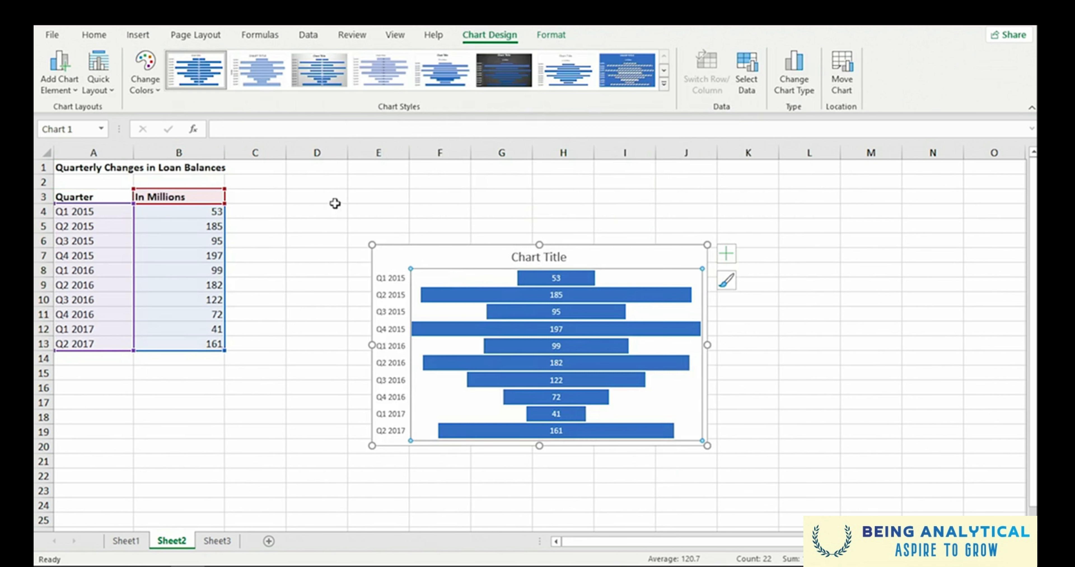
drag(475, 256, 390, 188)
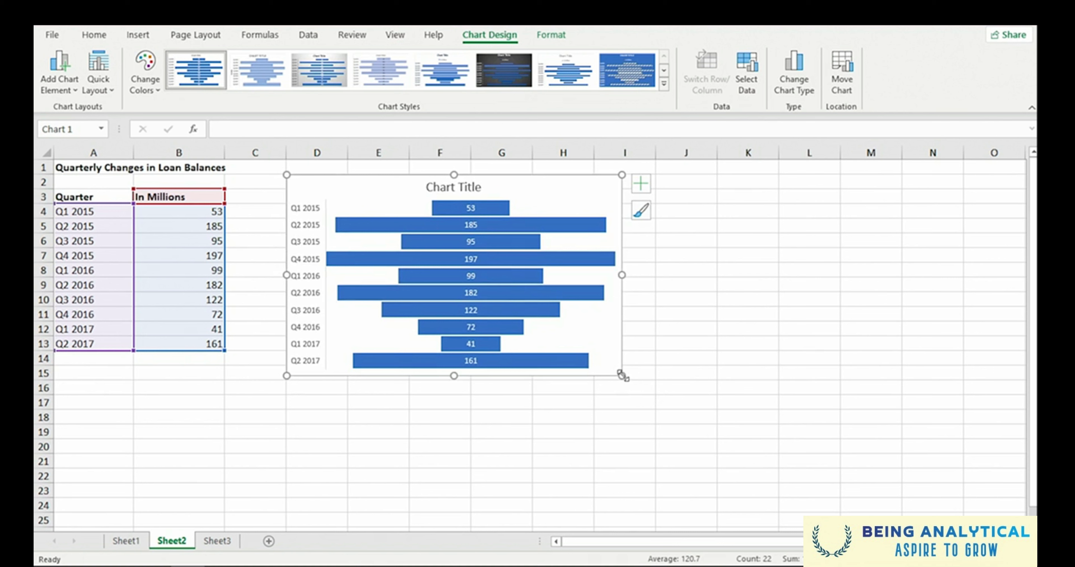
drag(621, 375, 717, 453)
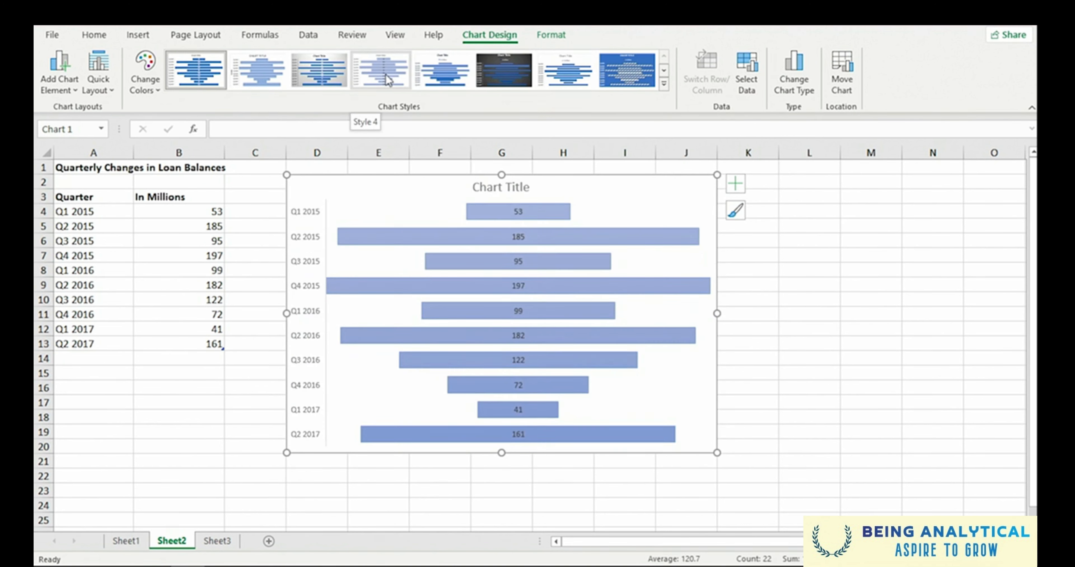
Apply chart Style 4 to the funnel chart and recolor it with the fourth Colorful palette, whose first color is light green
click(386, 75)
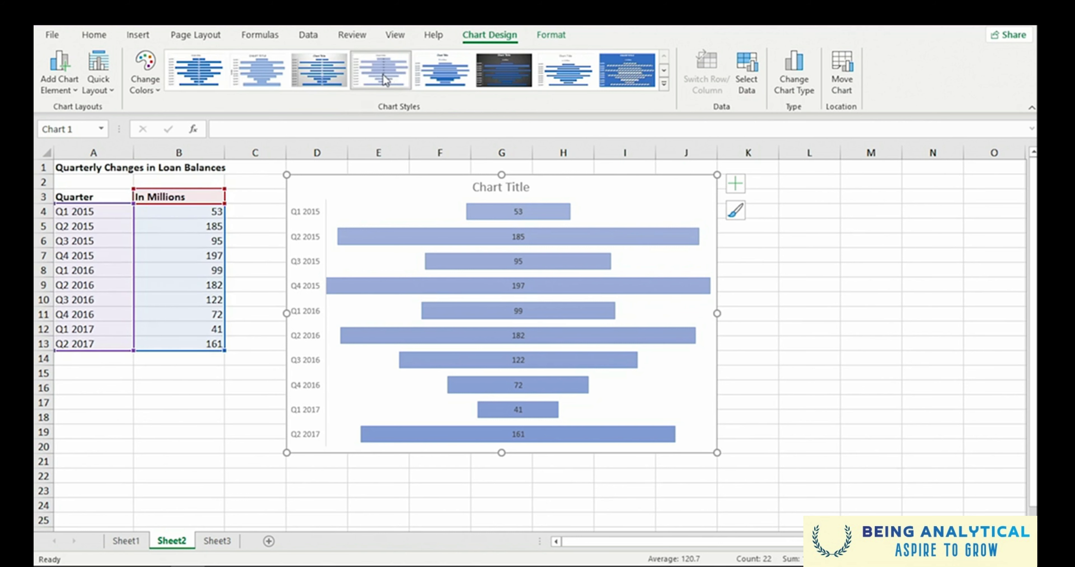
click(140, 78)
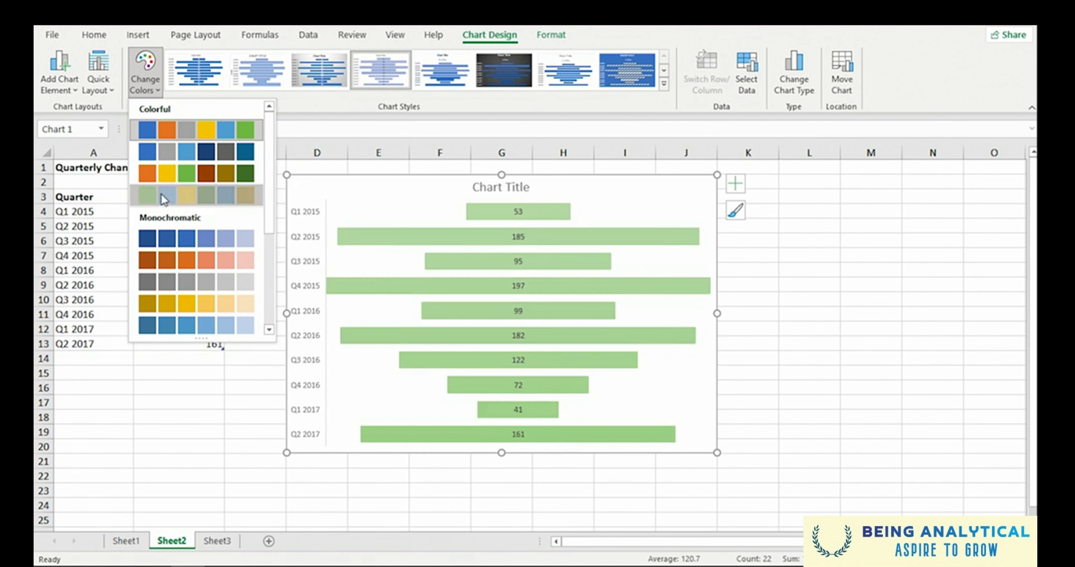
click(162, 195)
click(247, 211)
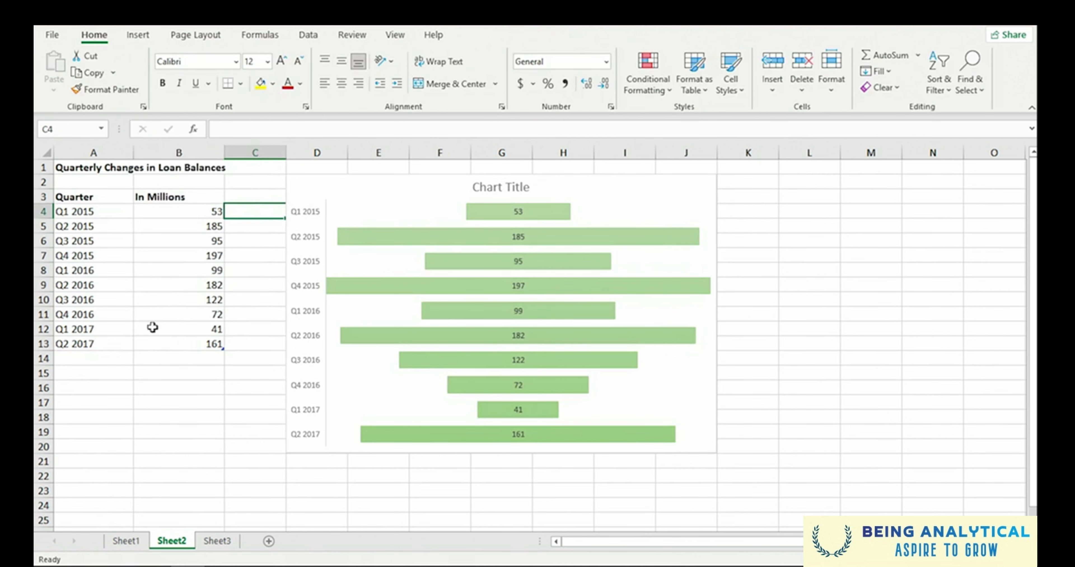
Insert a recommended Clustered Column chart from the revenue increases data in A1:D9 on Sheet1
click(126, 541)
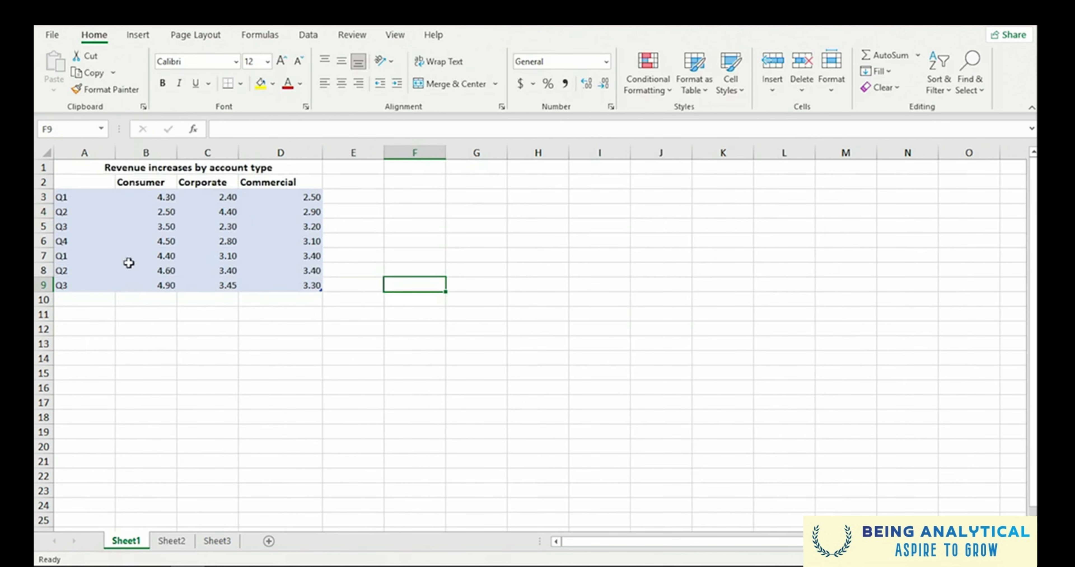
drag(85, 167, 227, 289)
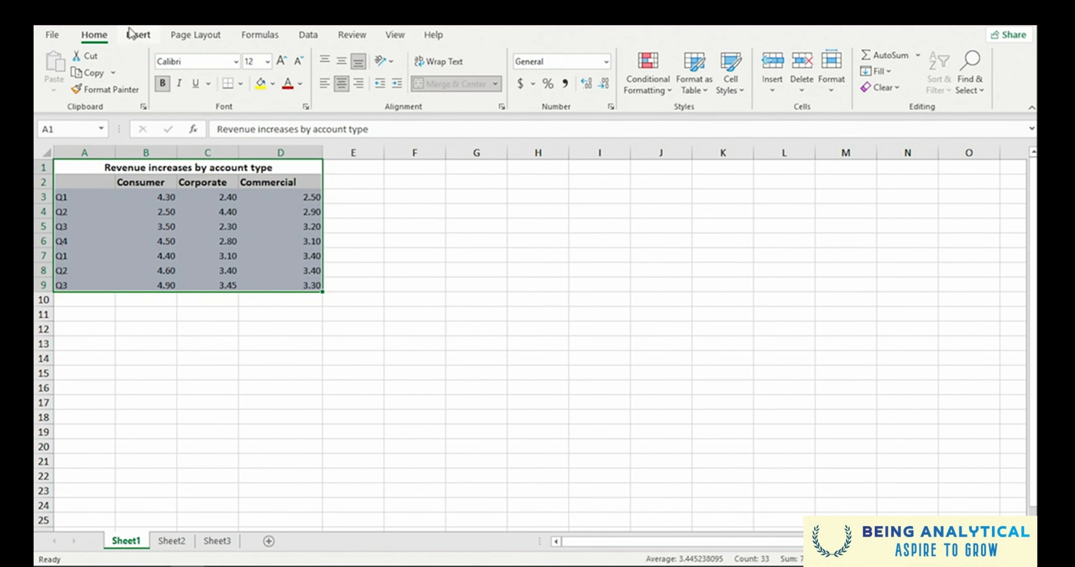
click(138, 36)
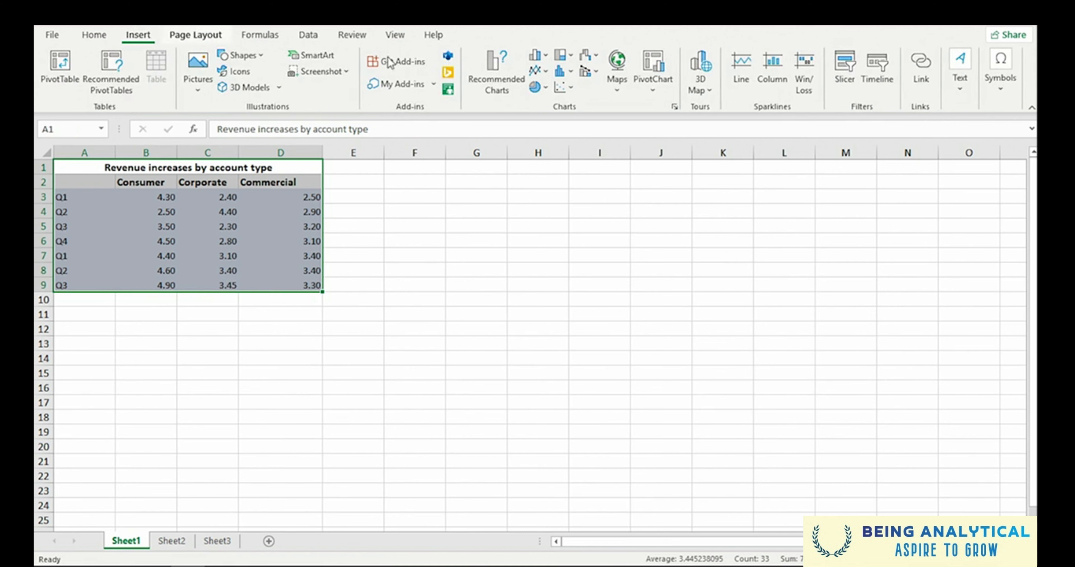
click(493, 65)
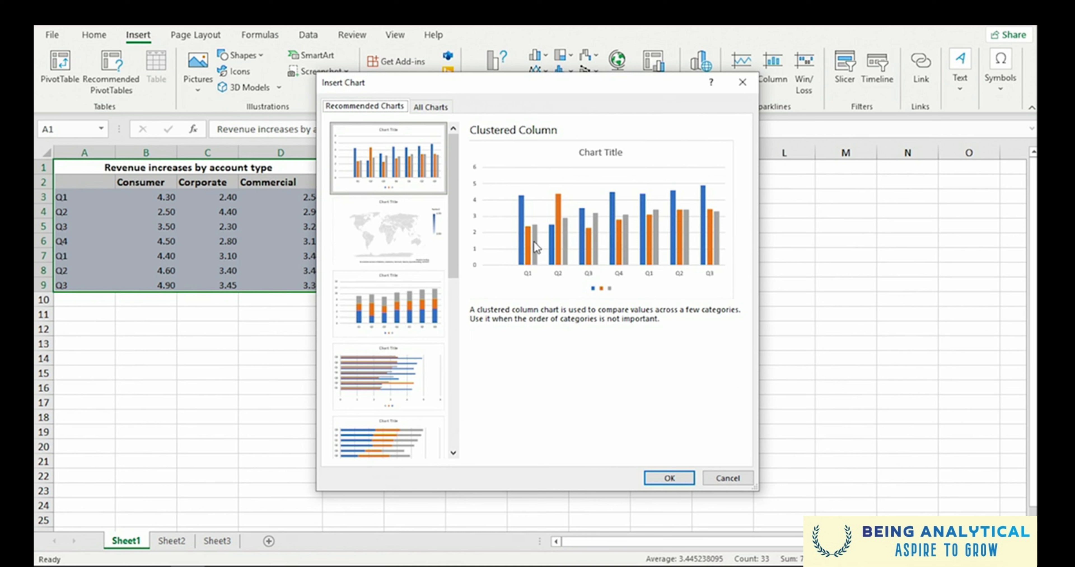
click(395, 155)
click(668, 478)
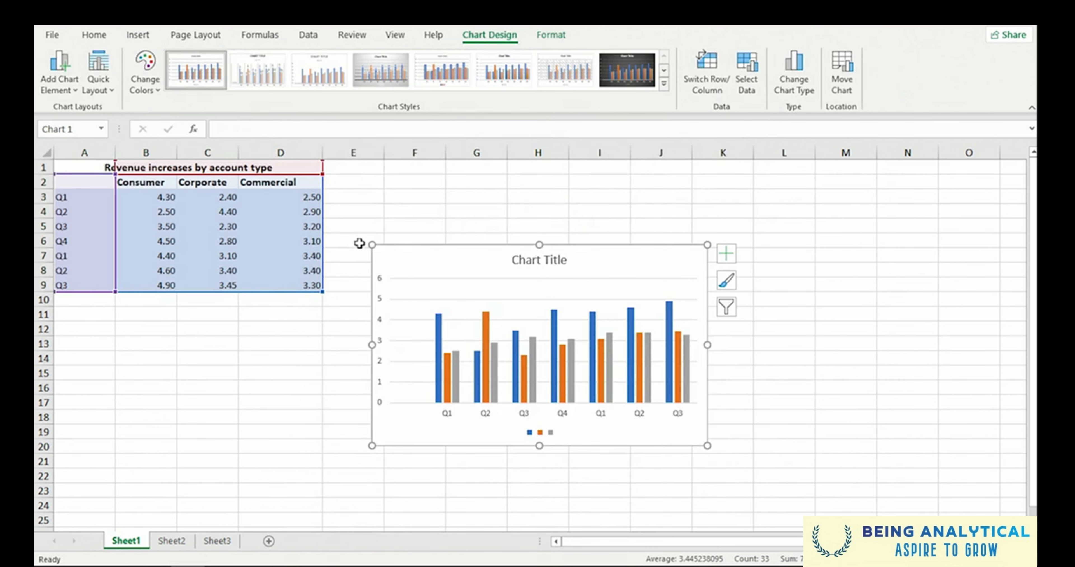
Enlarge the column chart and place it beside the revenue data over about F2:K18, and apply the fifth chart style
drag(372, 244, 344, 198)
drag(415, 221, 454, 191)
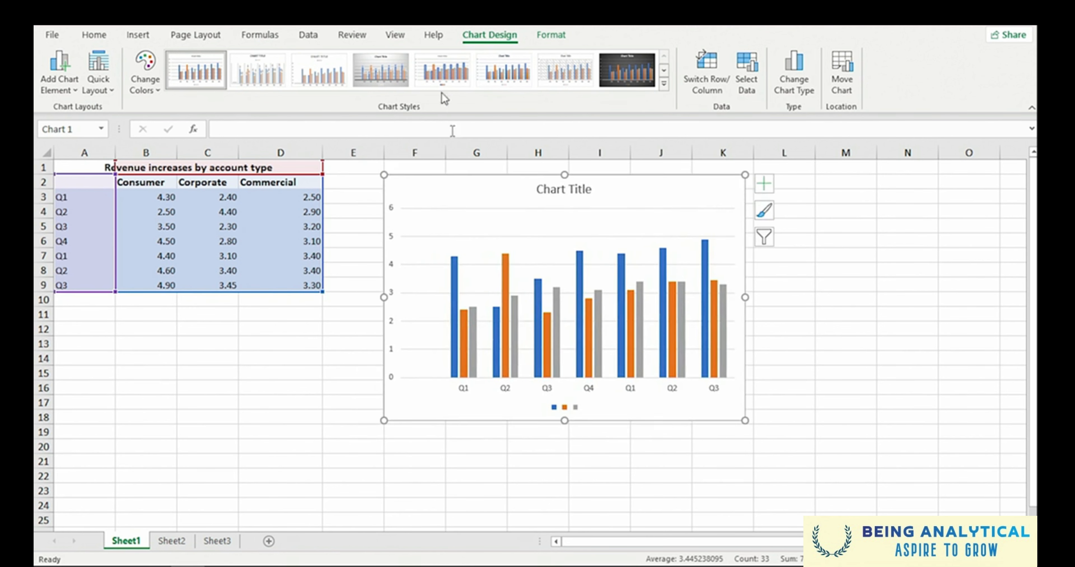
click(448, 73)
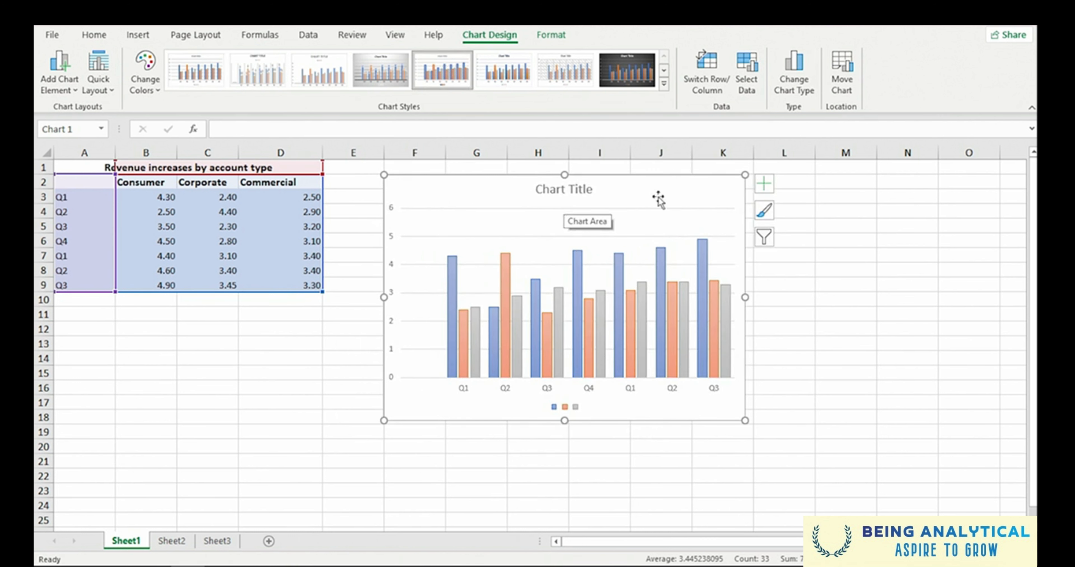
Try axis titles on the column chart and turn them off again, and remove the chart title
click(766, 191)
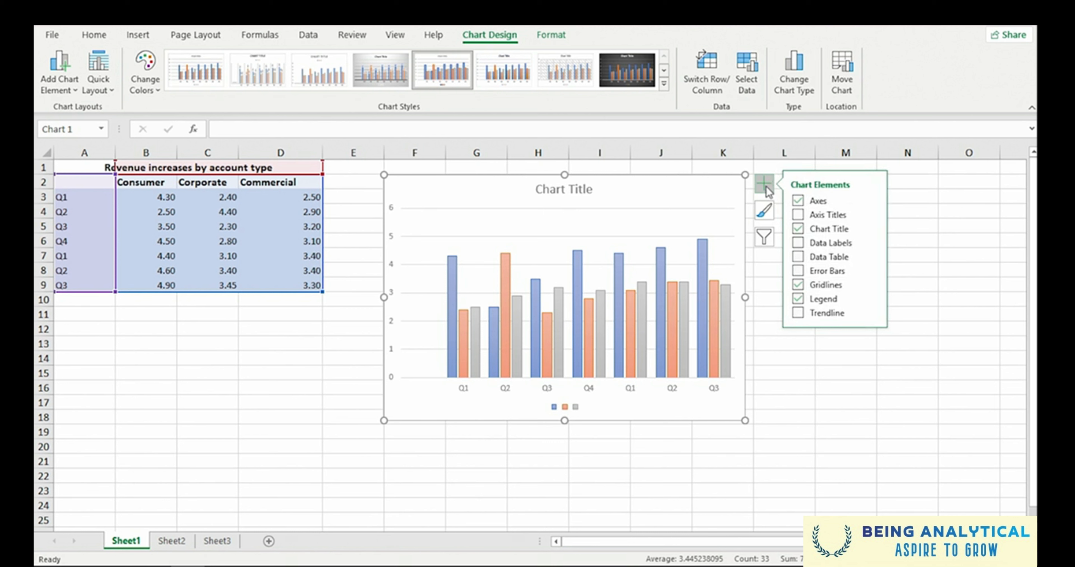
click(797, 215)
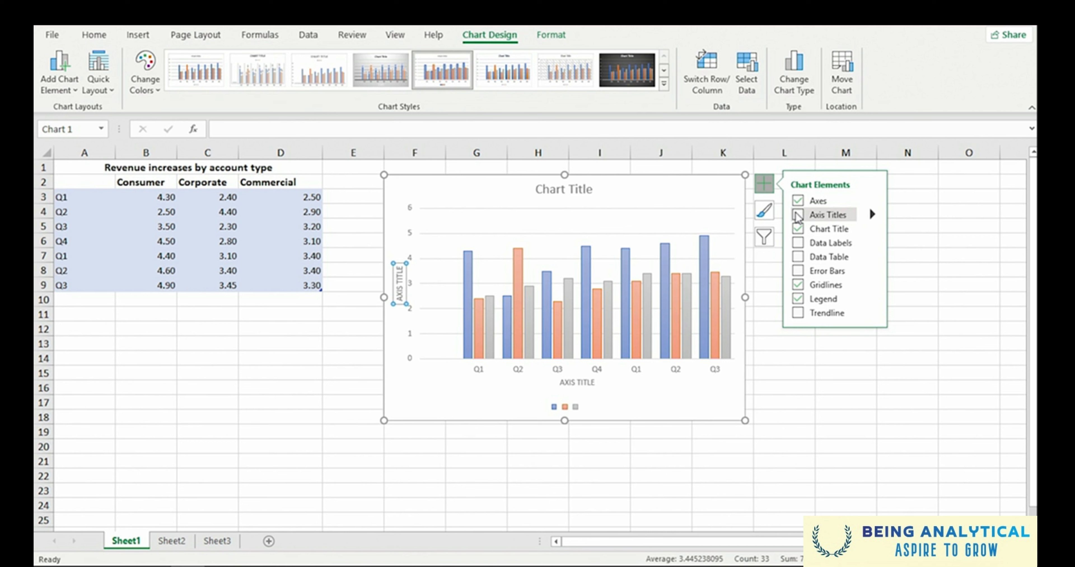
click(797, 216)
click(797, 229)
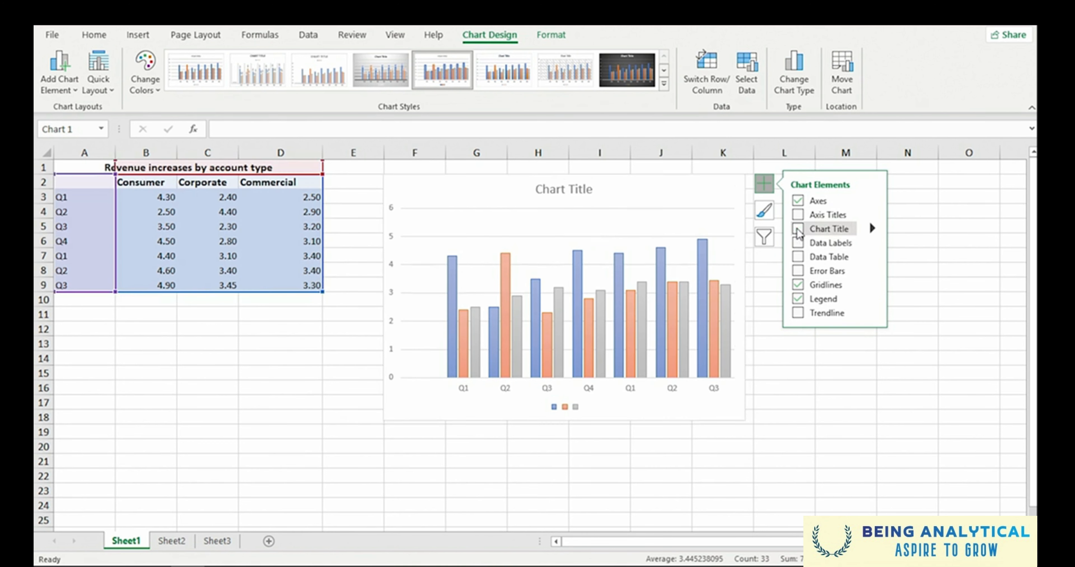
click(915, 182)
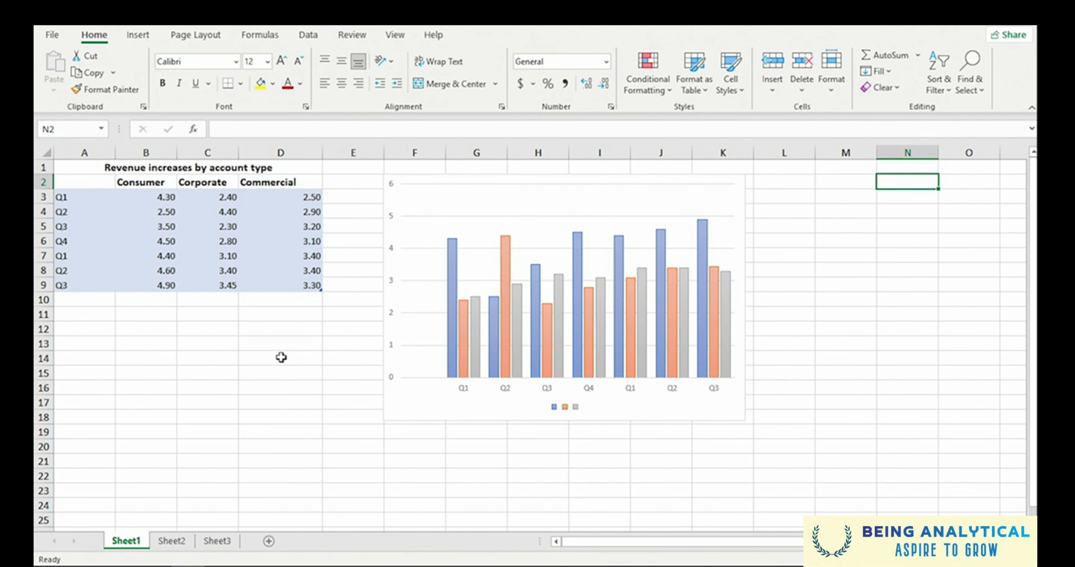
Insert a pie chart from the consumer banking services data in A1:B10 on Sheet3 using Quick Analysis
click(217, 541)
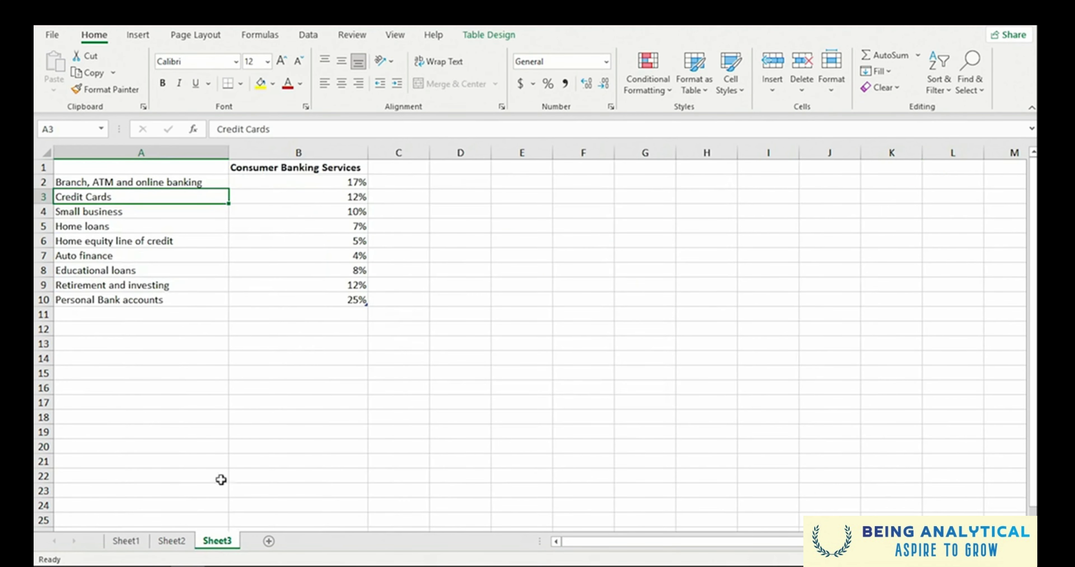
drag(194, 168, 302, 299)
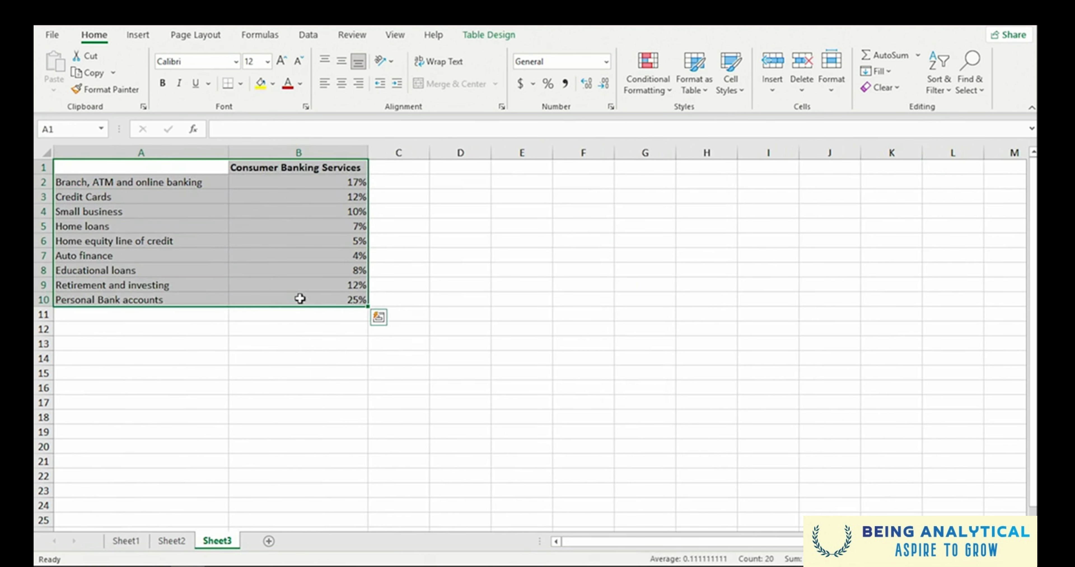
click(379, 319)
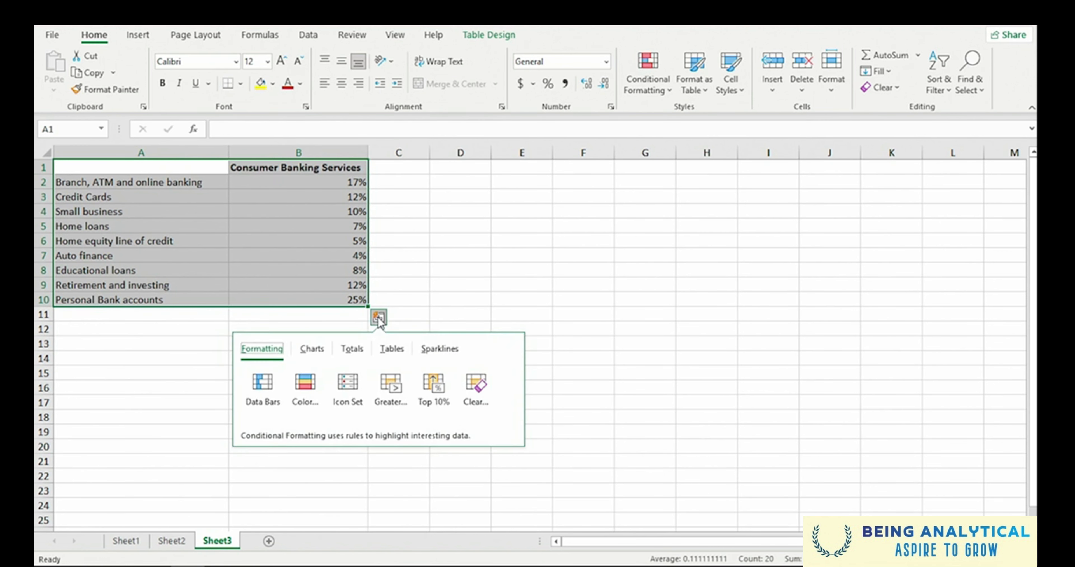
click(311, 349)
mouse_move(272, 381)
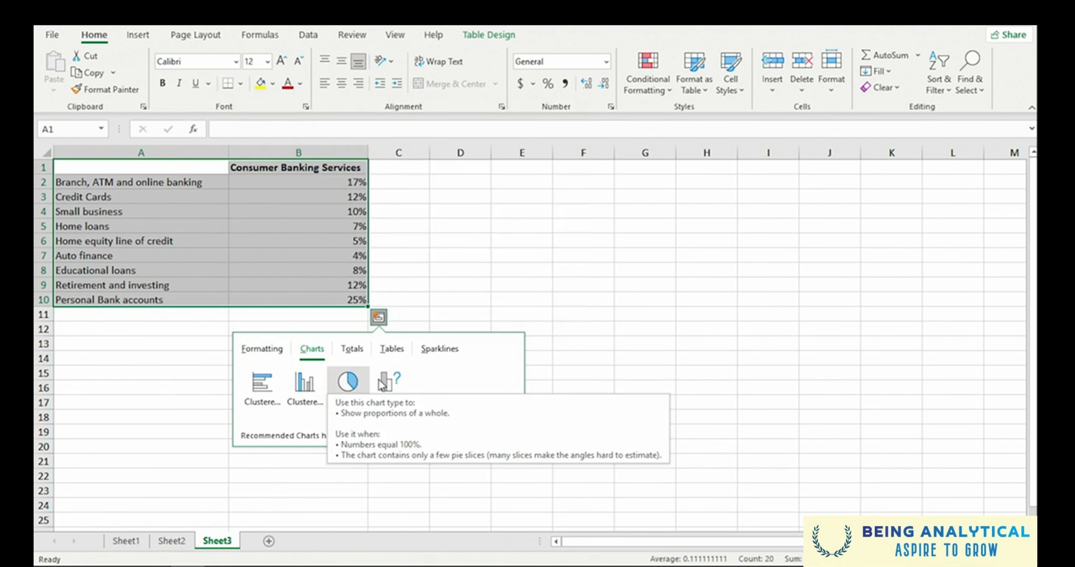
mouse_move(340, 387)
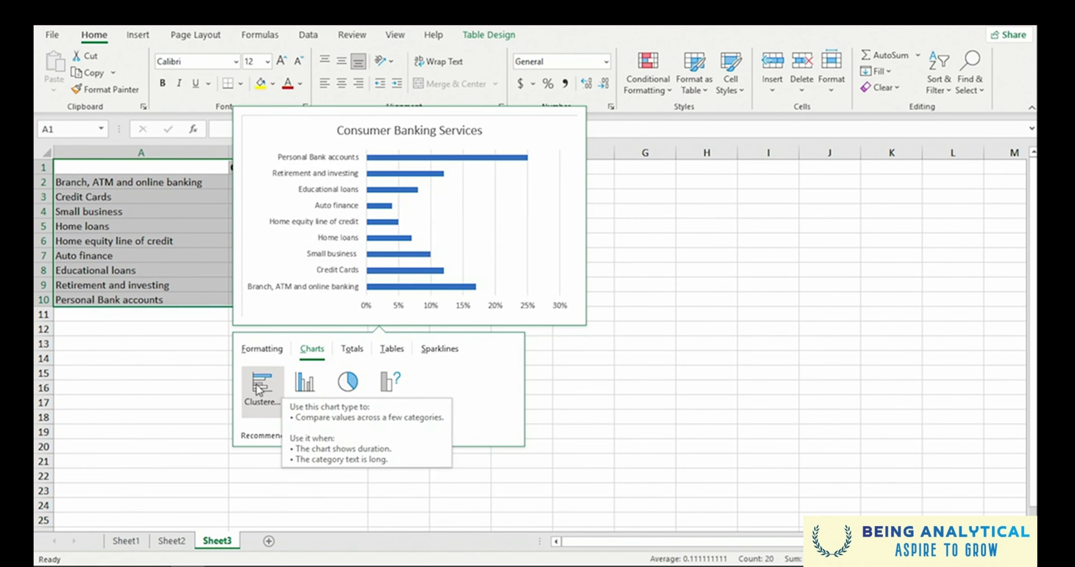
click(347, 382)
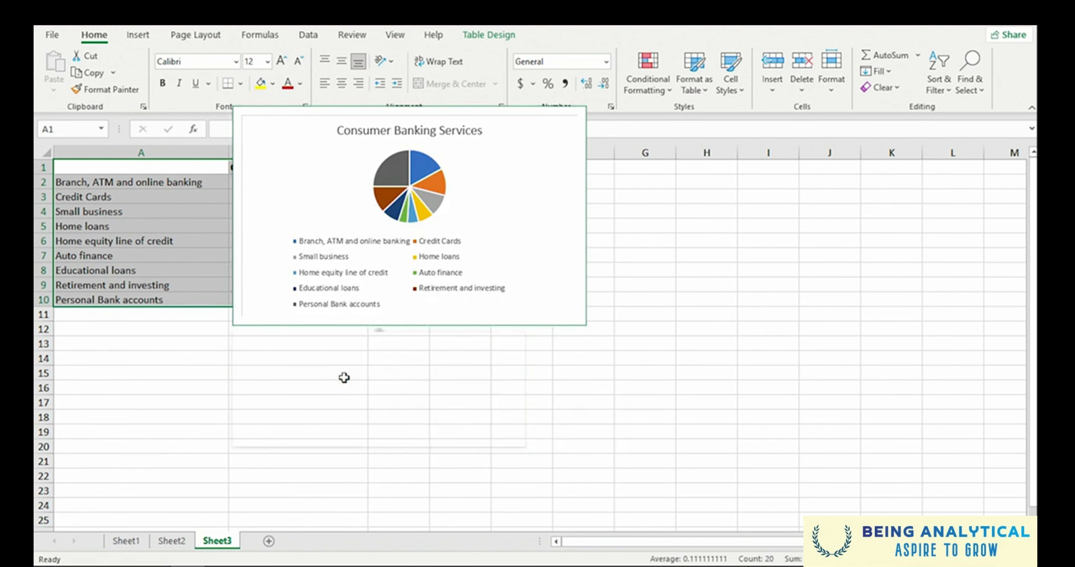
Move the pie chart beside the consumer banking services data and enlarge it to span about rows 3 to 21
drag(452, 280, 472, 236)
drag(727, 401, 827, 469)
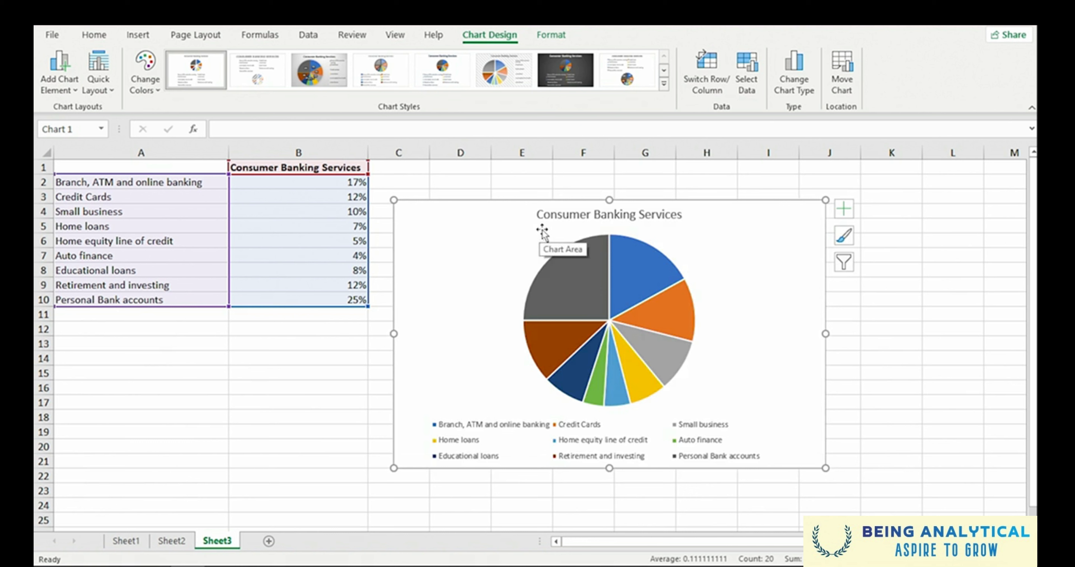
click(607, 219)
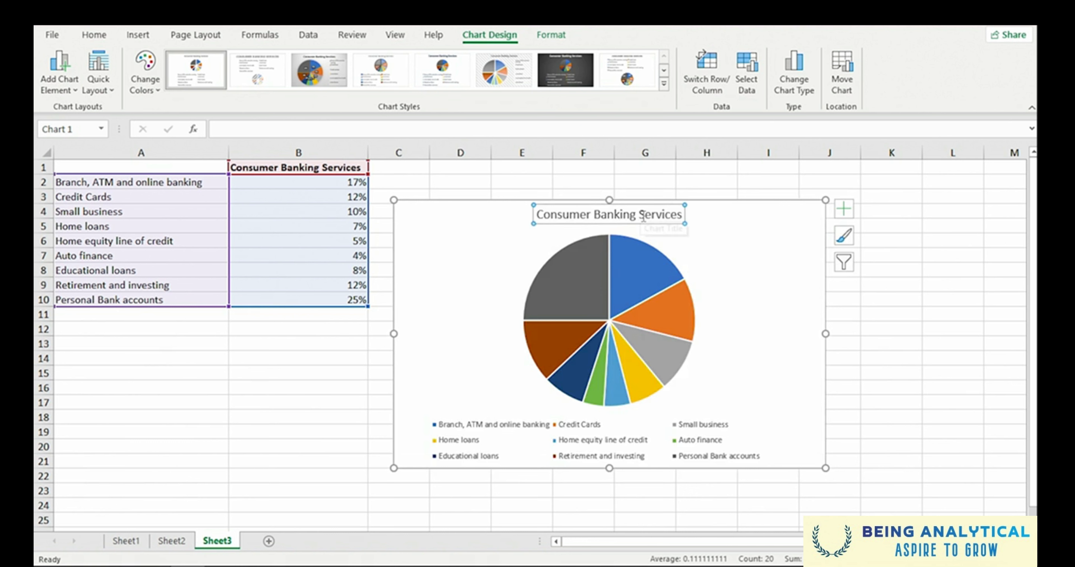
click(557, 187)
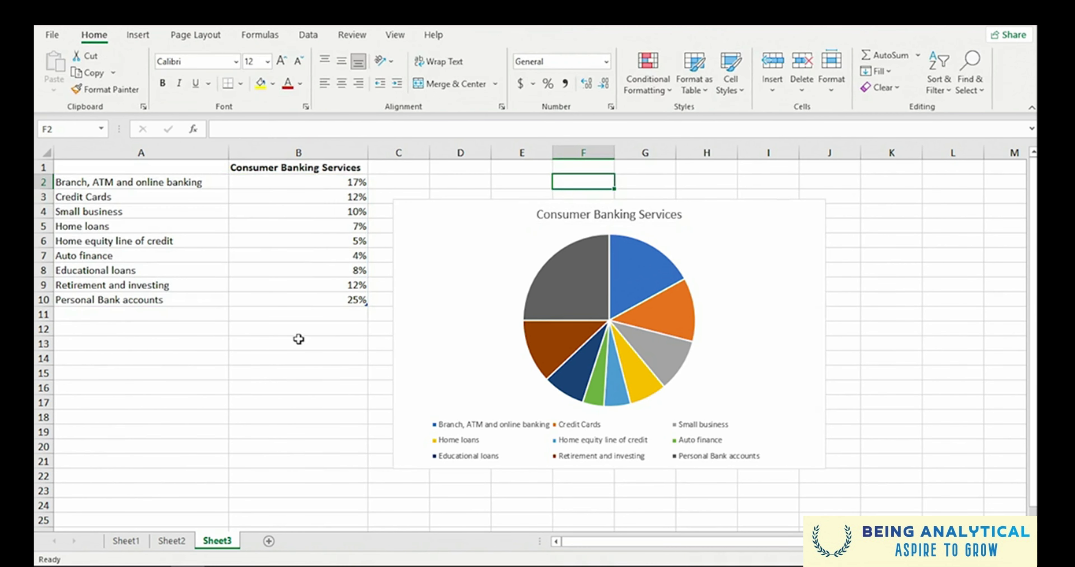